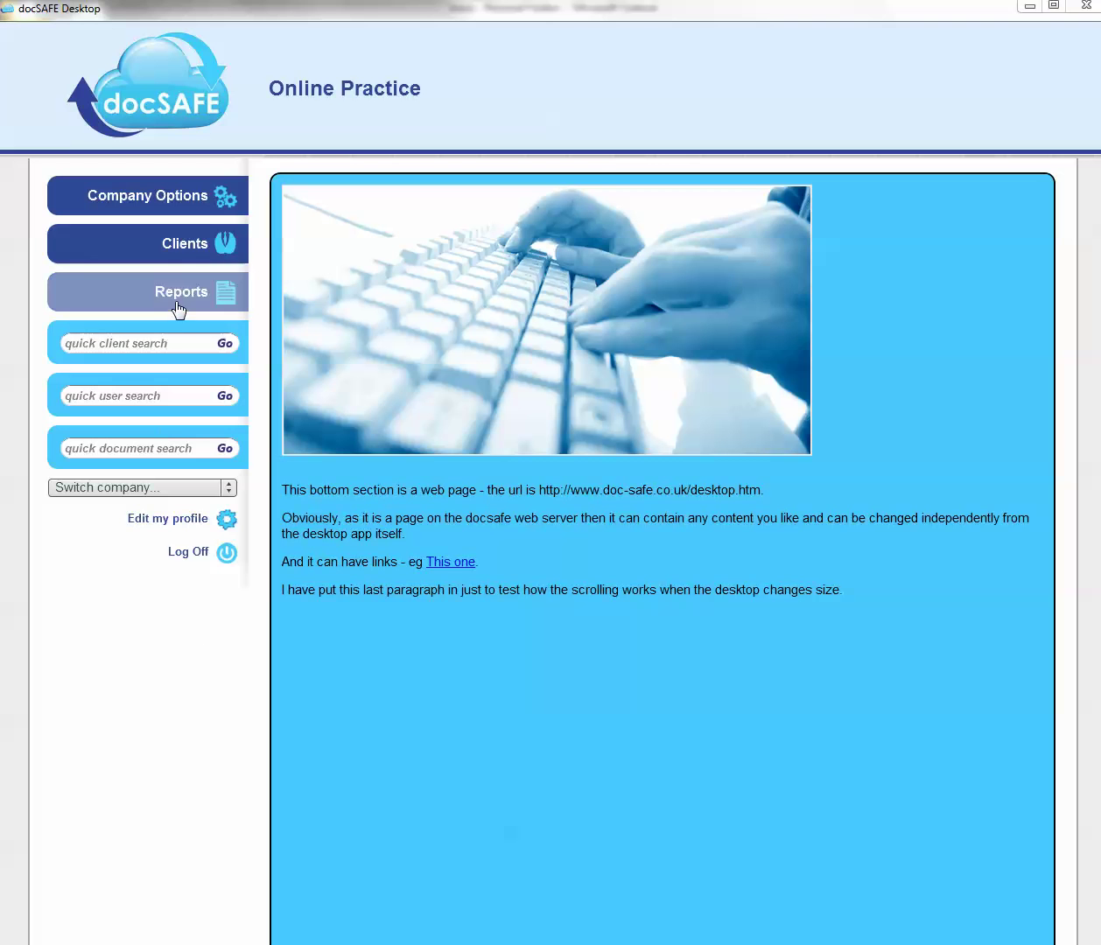
Open the client folders of Geese theatre group from the existing clients list
left_click(182, 247)
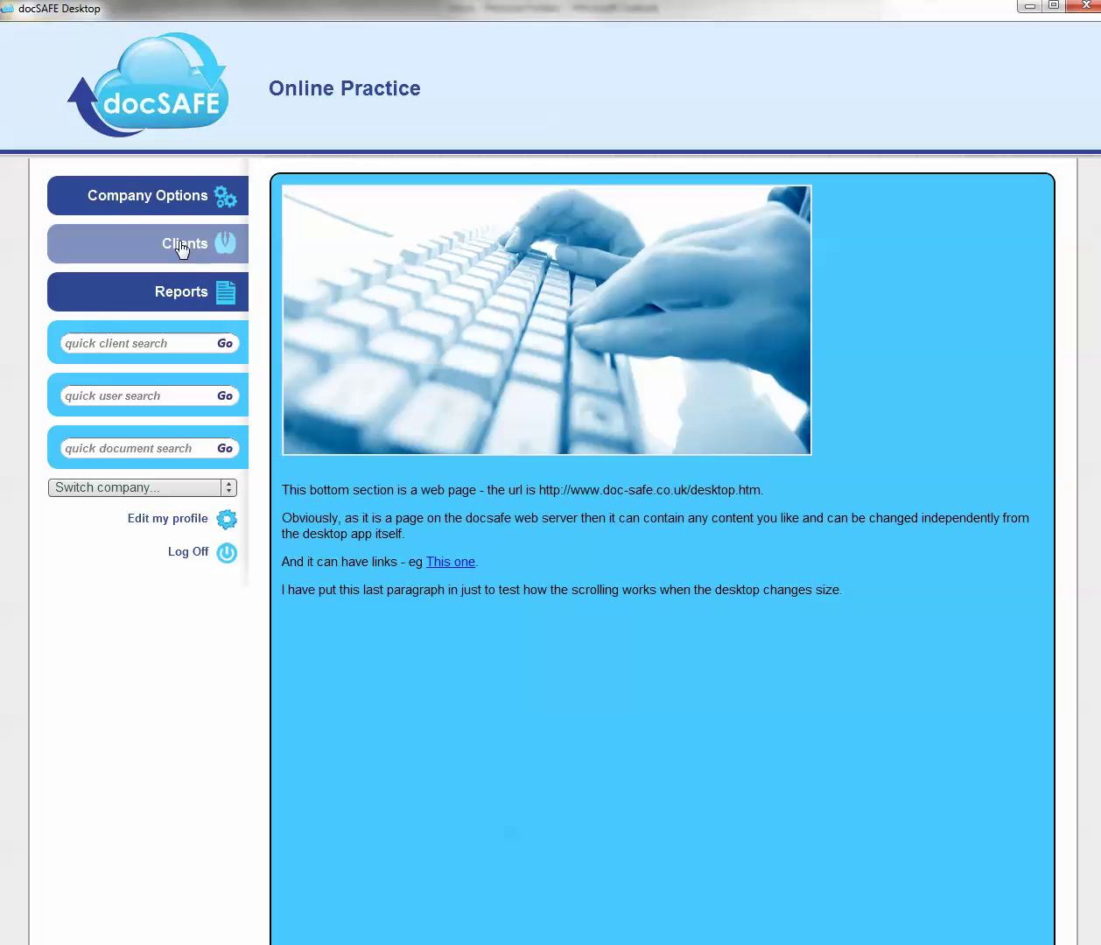
scroll(560, 679, "down", 3)
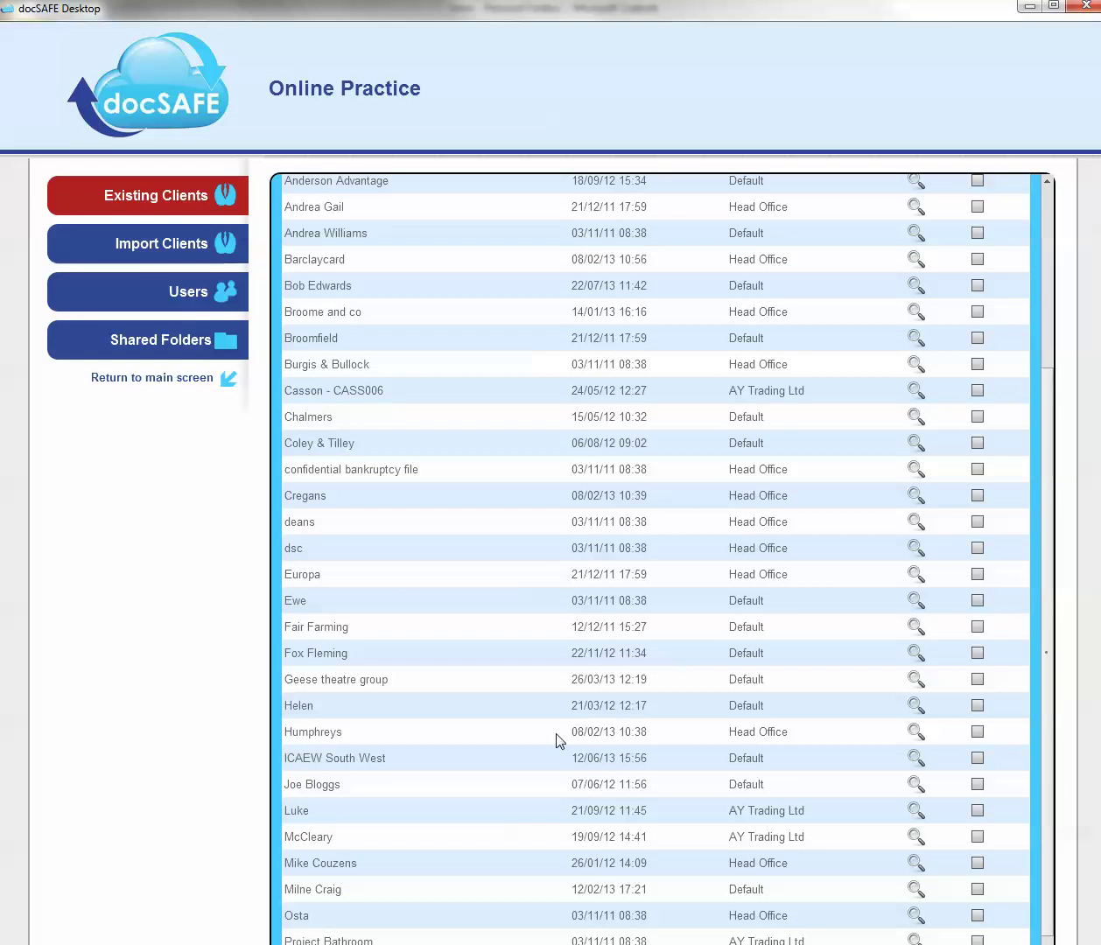
left_click(913, 681)
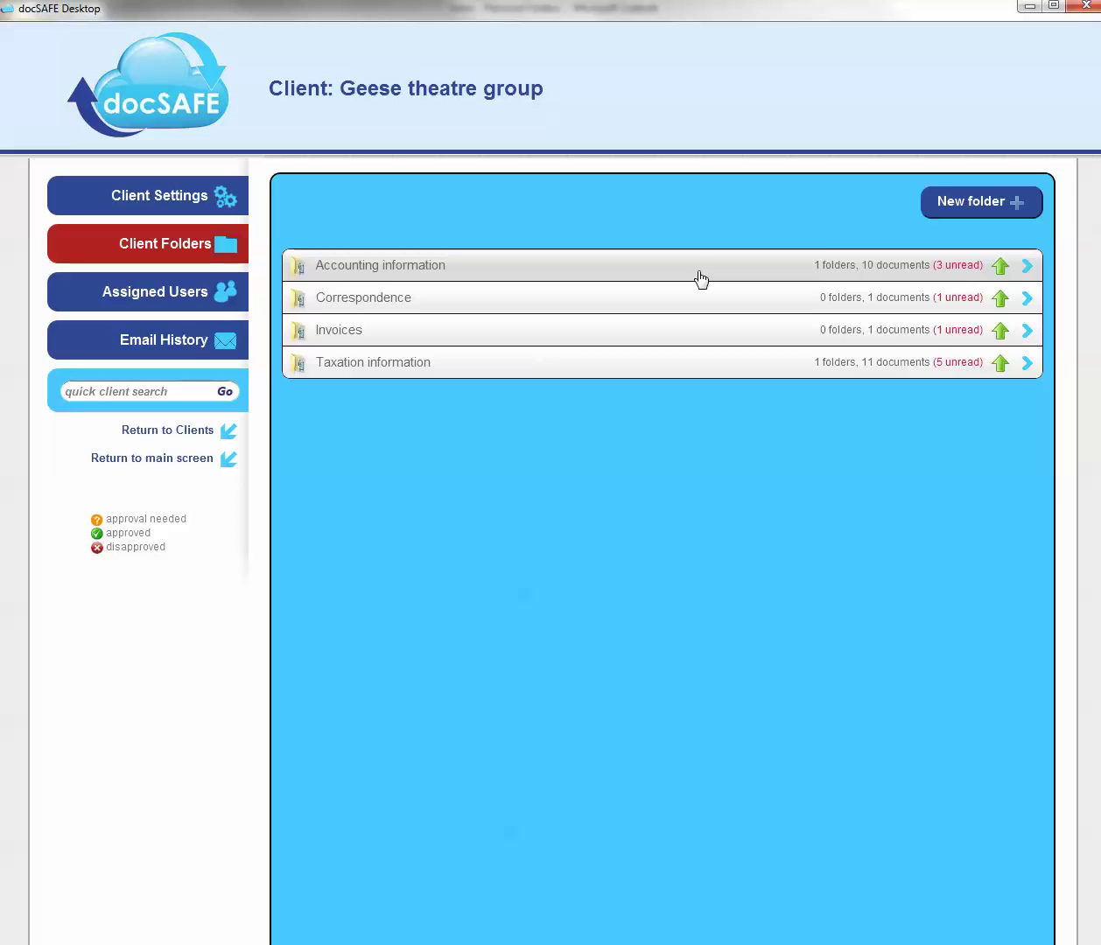
From Test uploading documents, choose the BNI Cheese and Wine Invite, Bridgethorne Ltd 1 and By Invitation Only PDFs for upload to Taxation information
left_click(1000, 364)
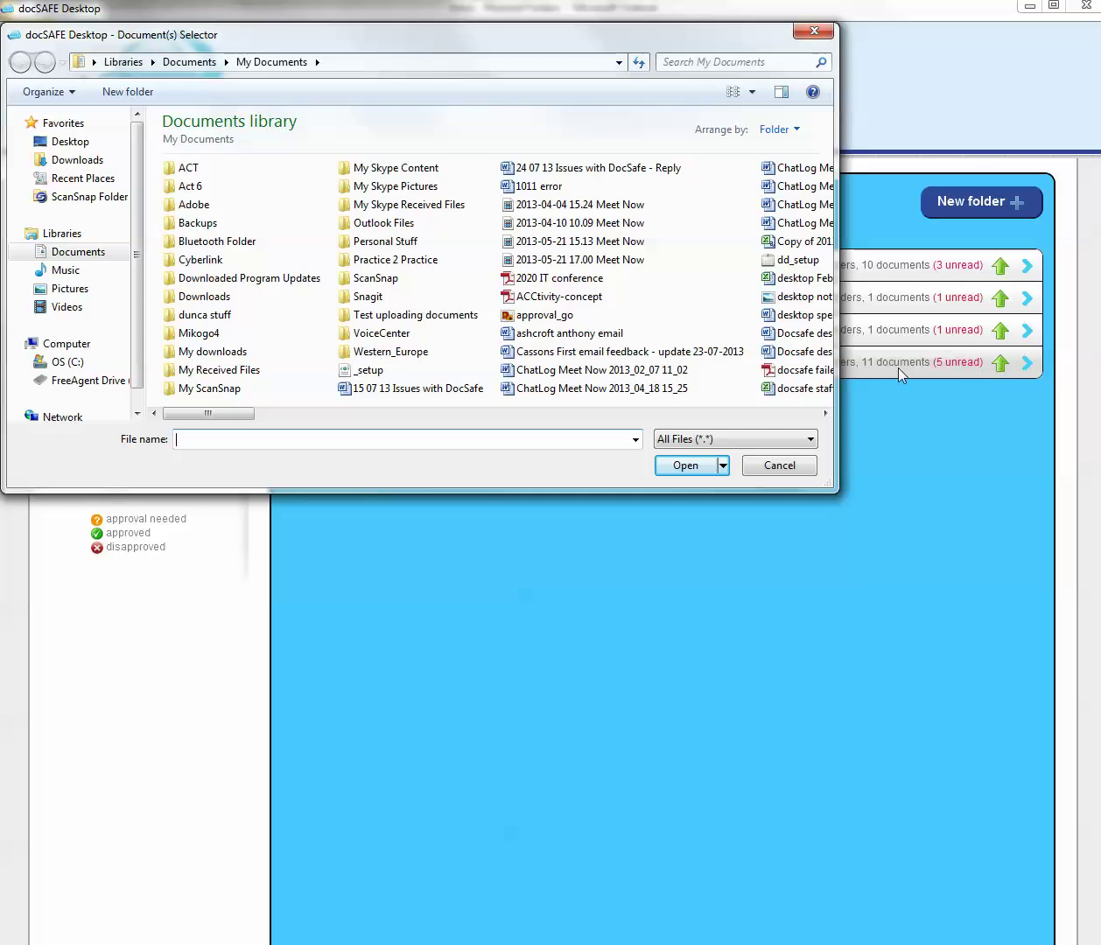
double_click(359, 315)
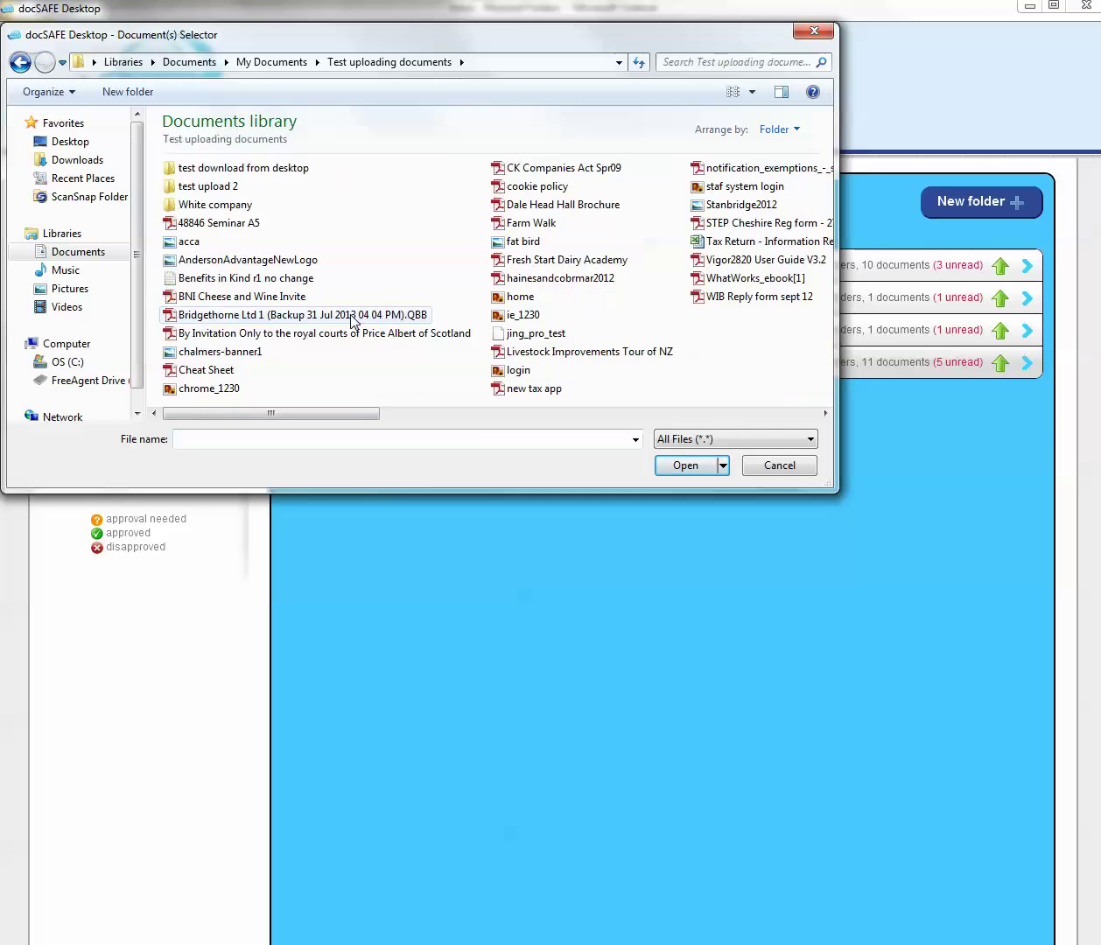
left_click(169, 322)
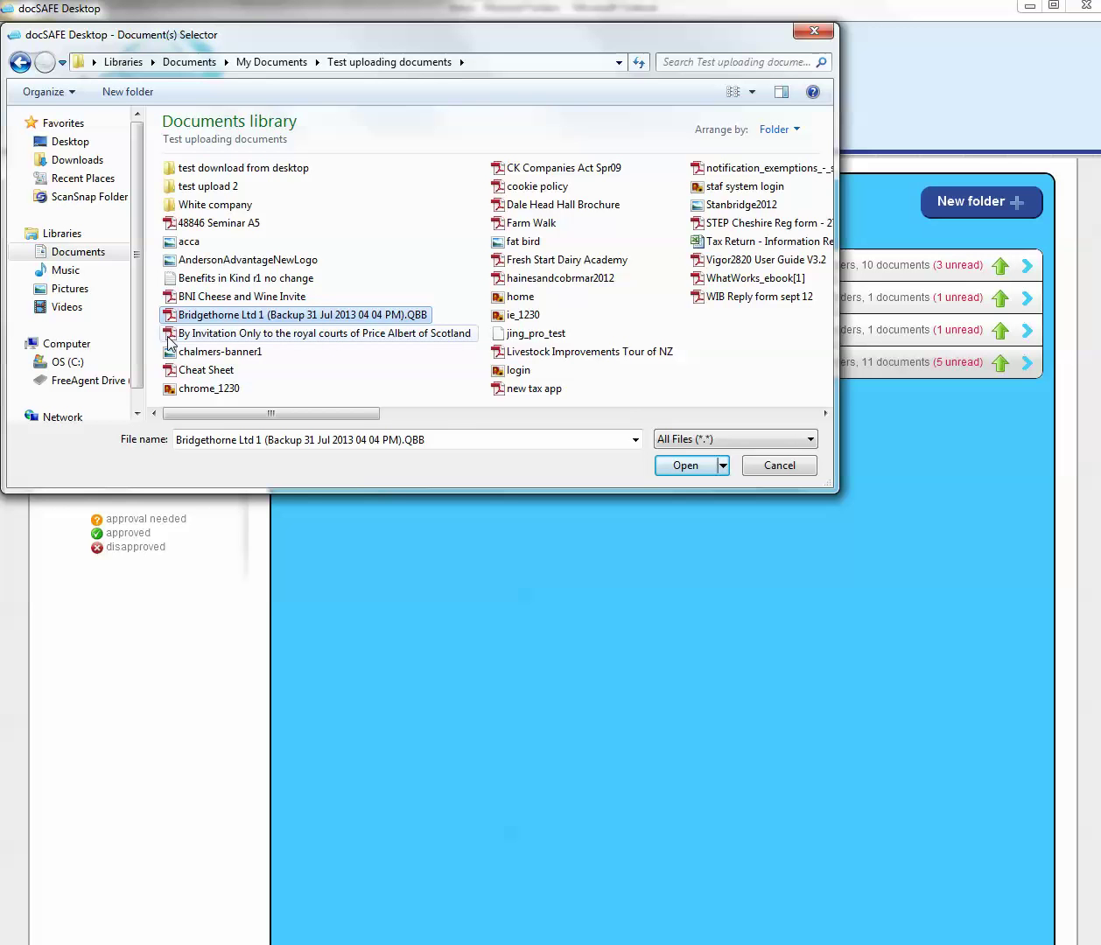
left_click(169, 335, "ctrl")
left_click(173, 300, "ctrl")
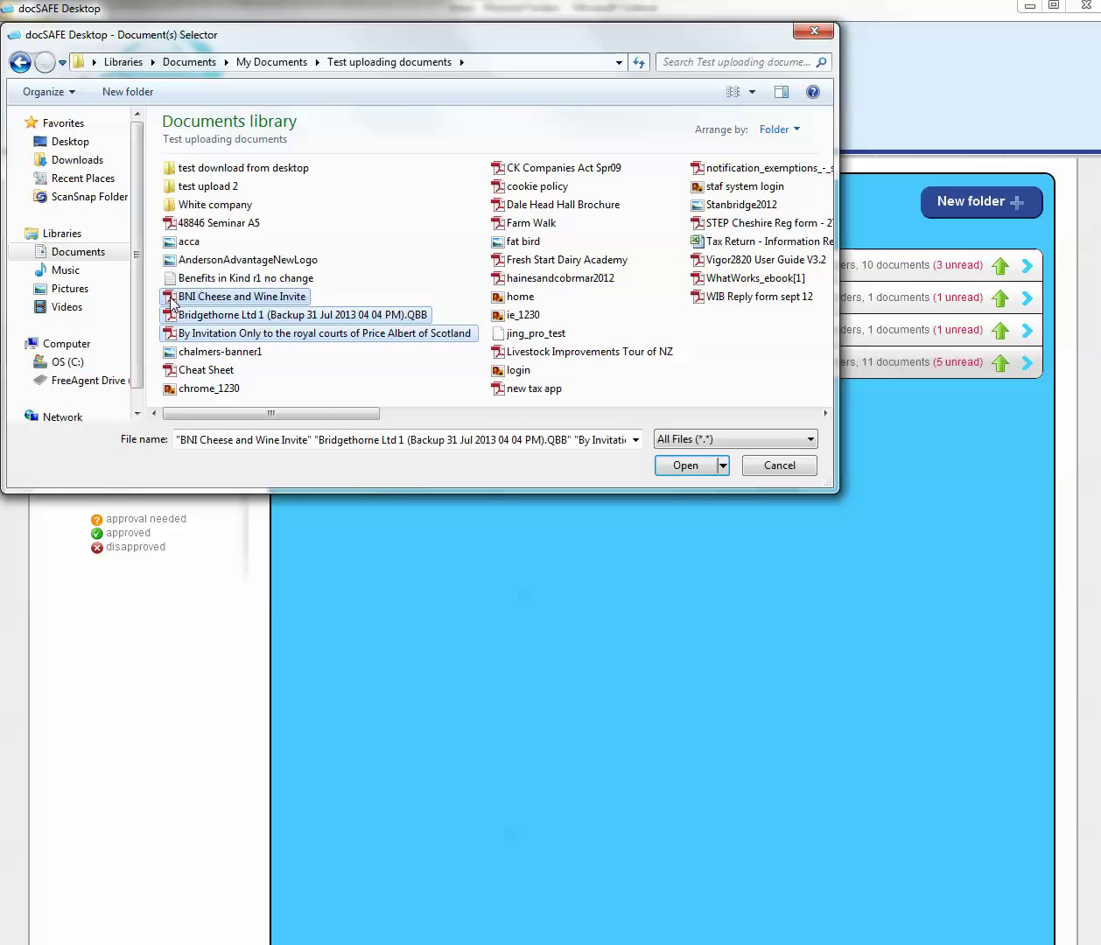
left_click(684, 470)
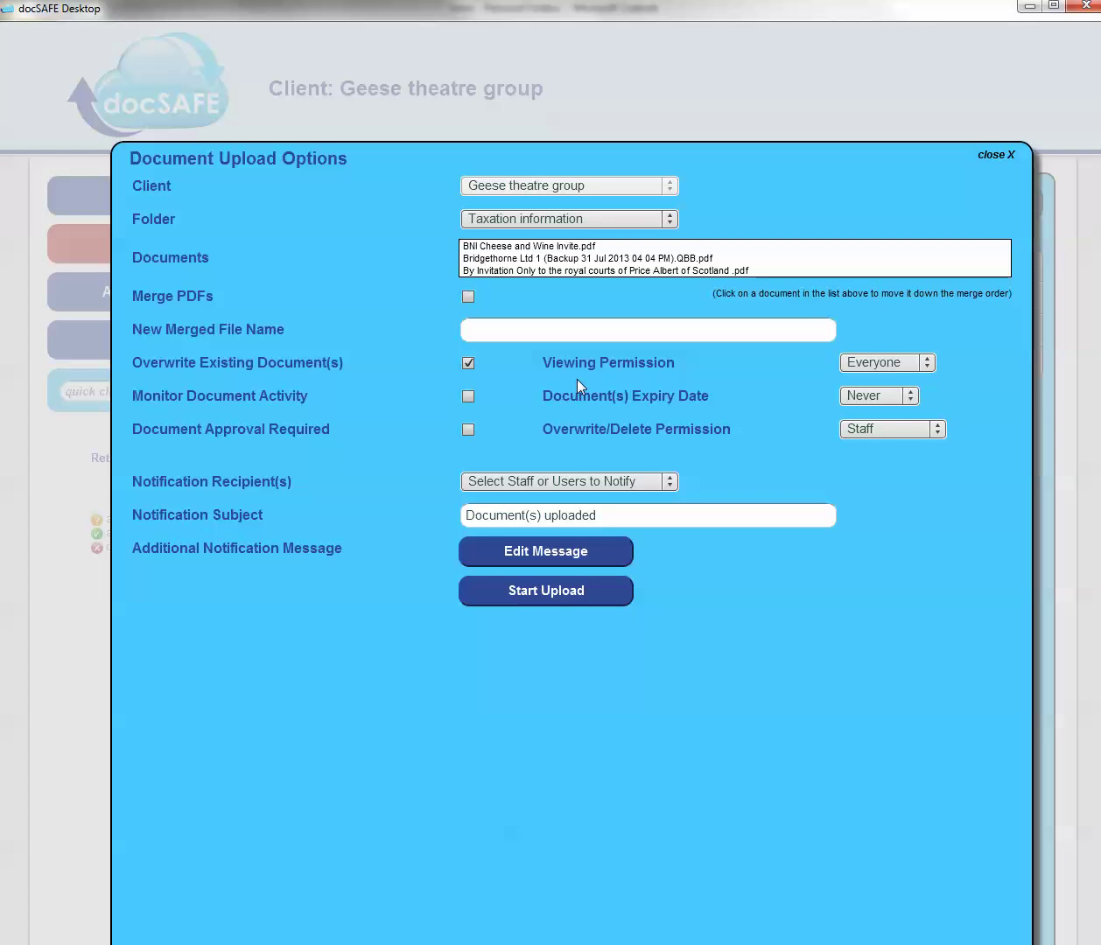
Upload the three selected PDFs with the default options and without choosing any notification recipients
left_click(546, 594)
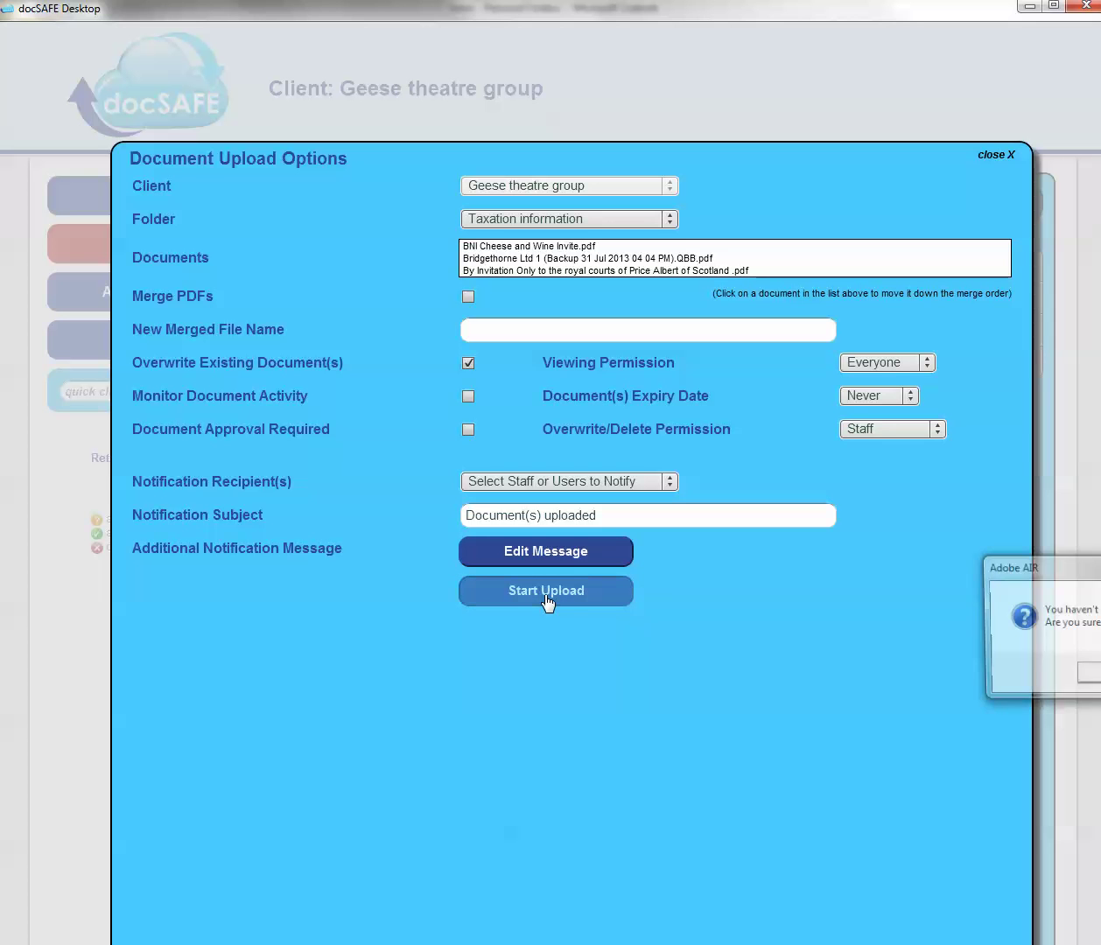
left_click(1089, 679)
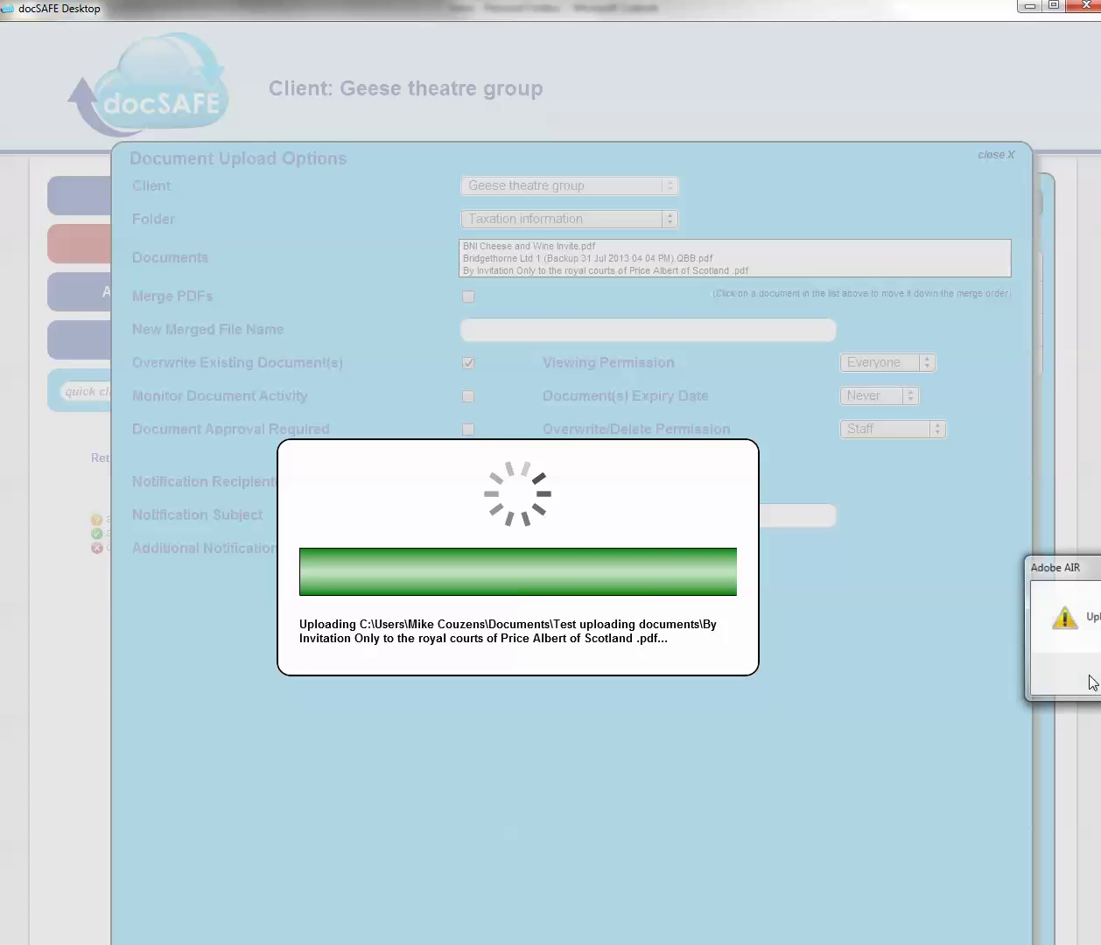
left_click(1089, 681)
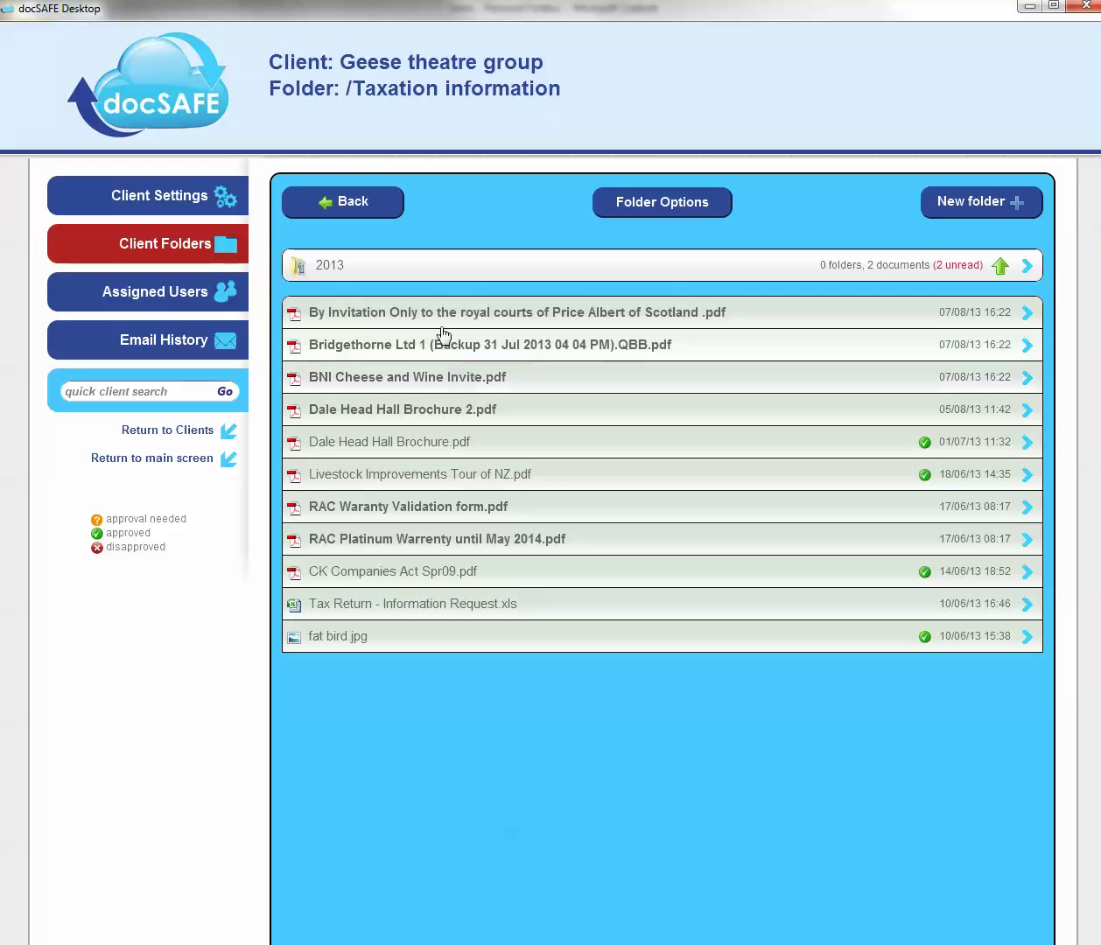
Choose Tax Return - Information Request from Test uploading documents for upload to the 2013 subfolder of Taxation information
left_click(1002, 268)
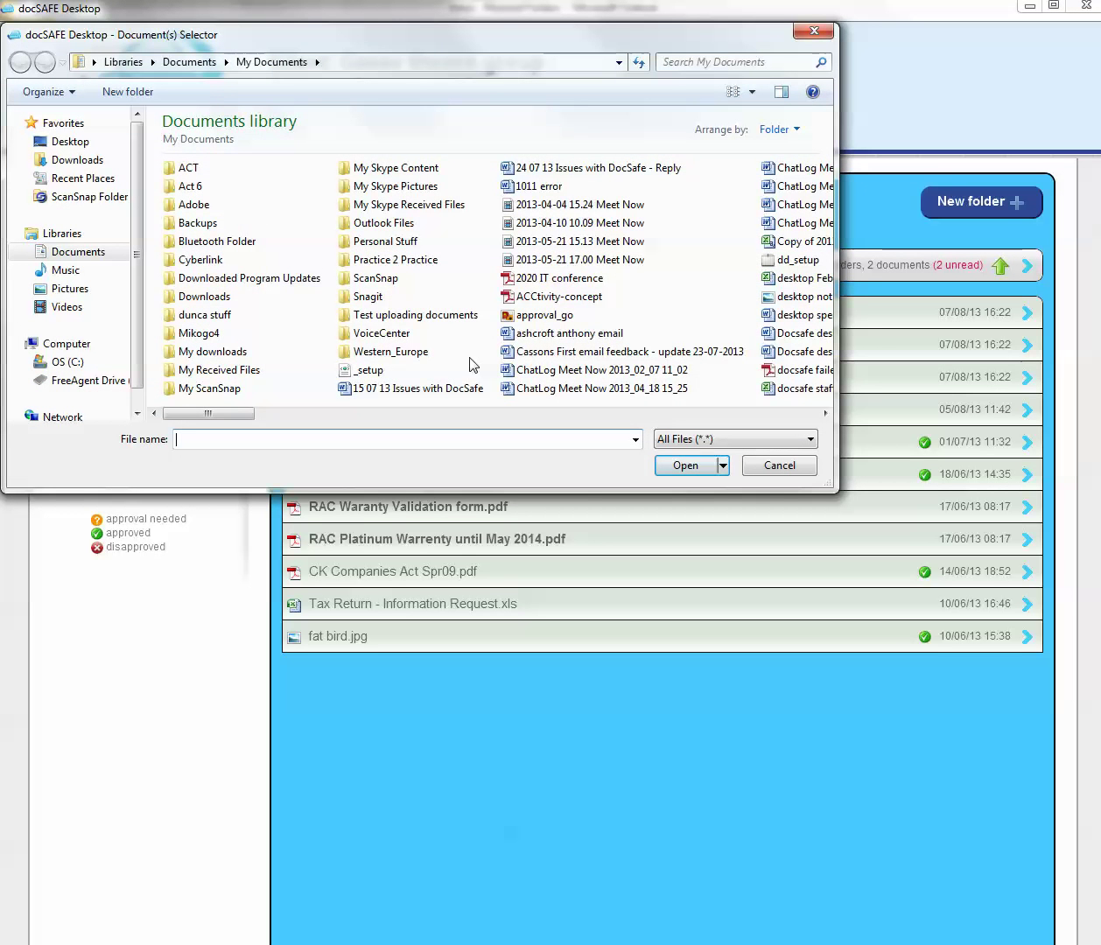
left_click(415, 320)
double_click(414, 319)
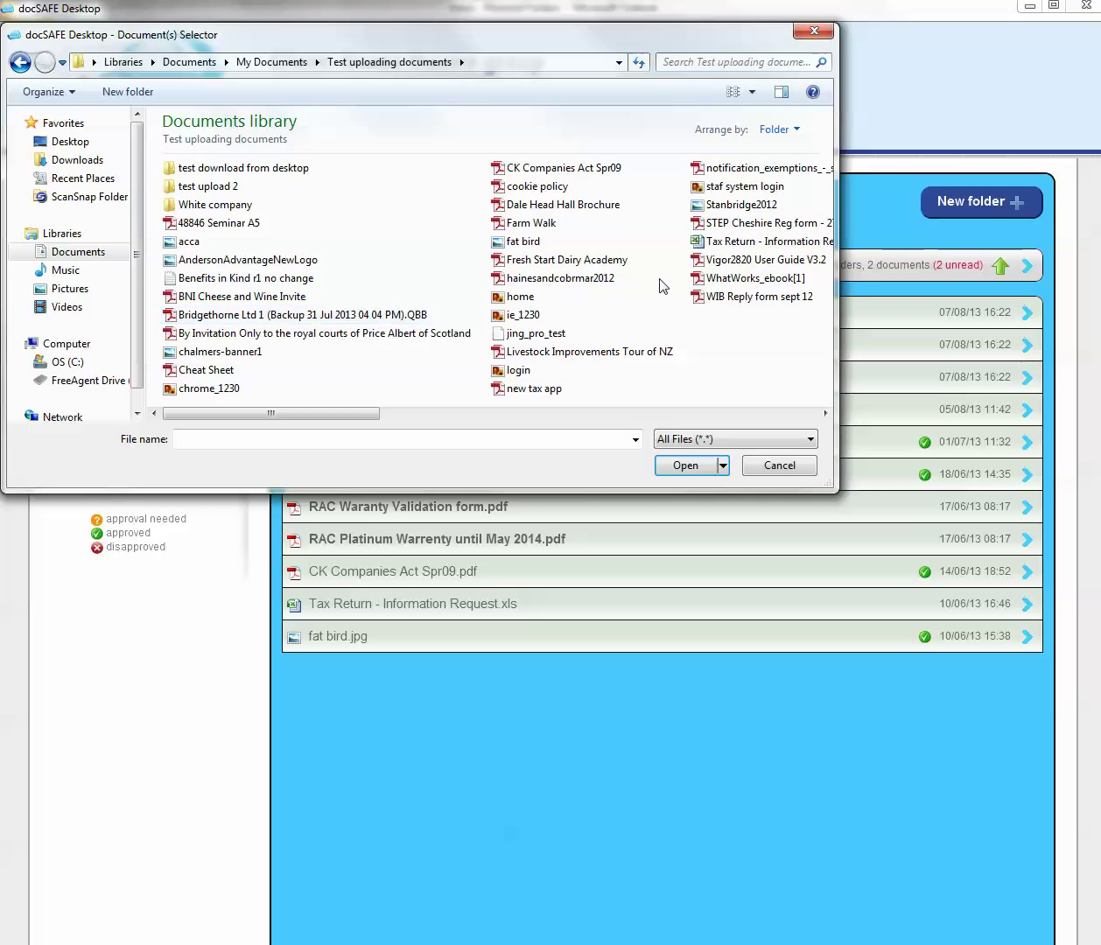
left_click(711, 245)
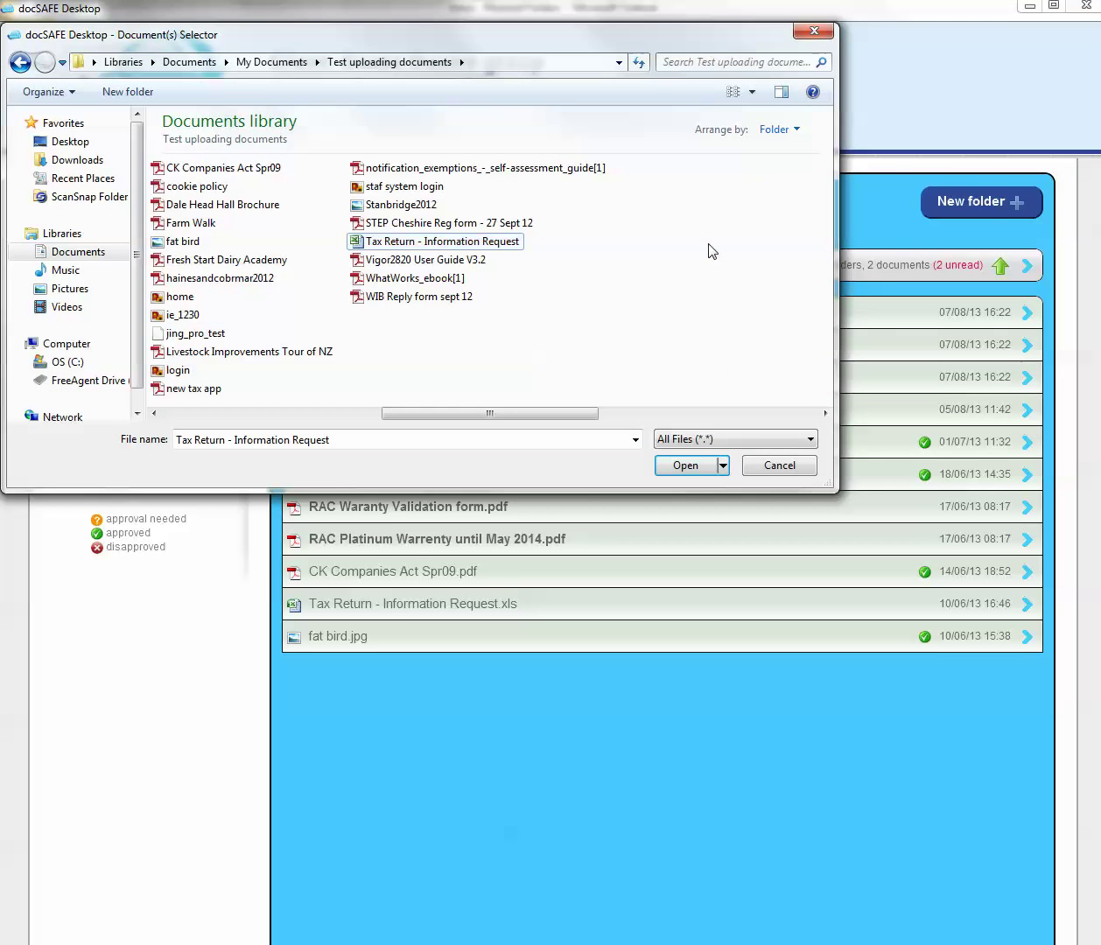
left_click(696, 466)
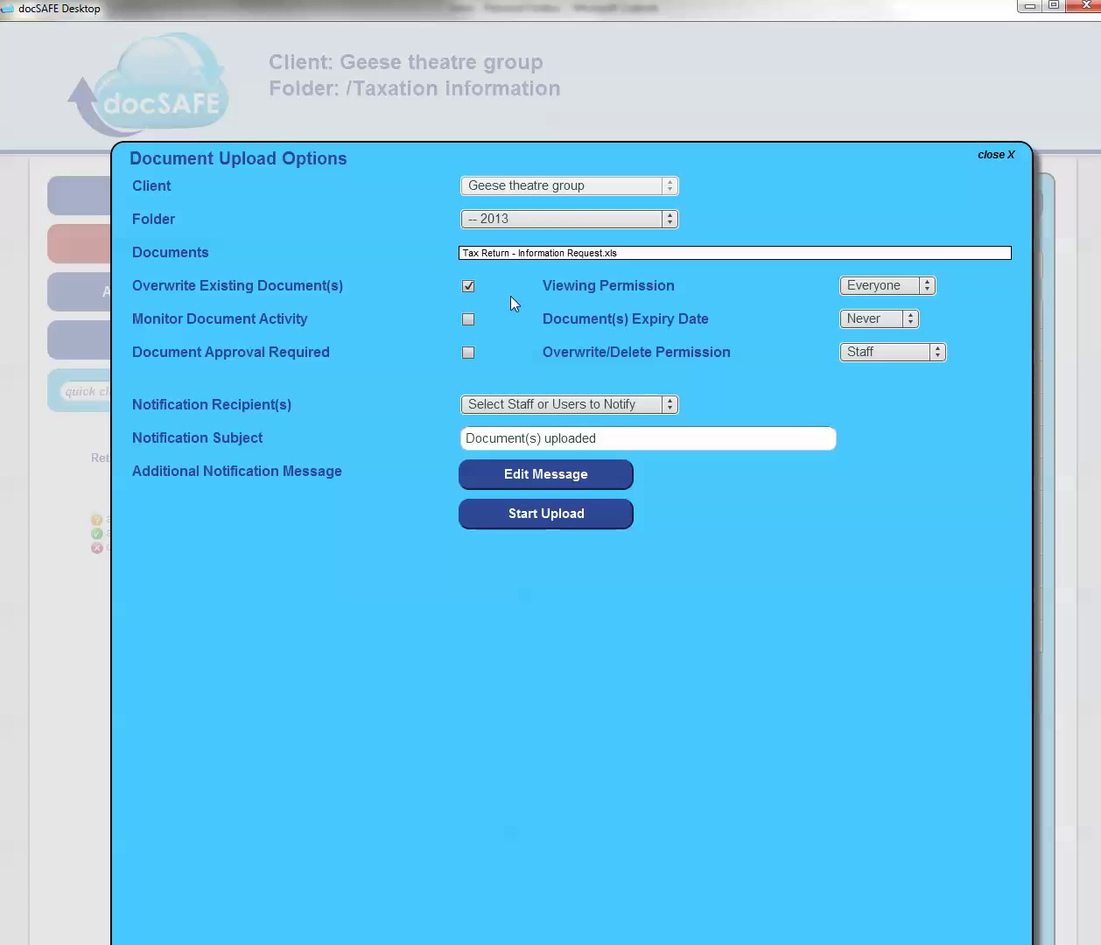
Toggle document activity monitoring on and off, and add two of the client's users as notification recipients
left_click(469, 319)
left_click(469, 320)
left_click(671, 407)
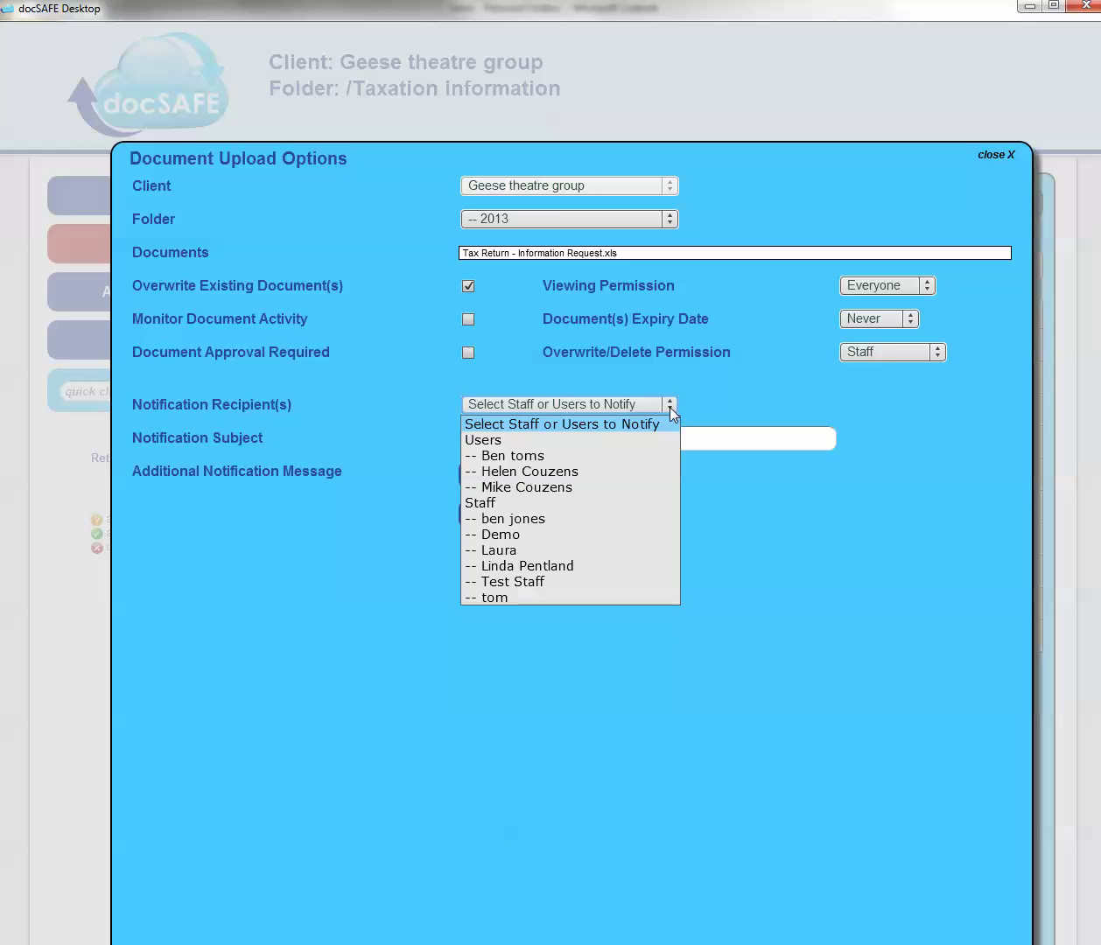
left_click(527, 490)
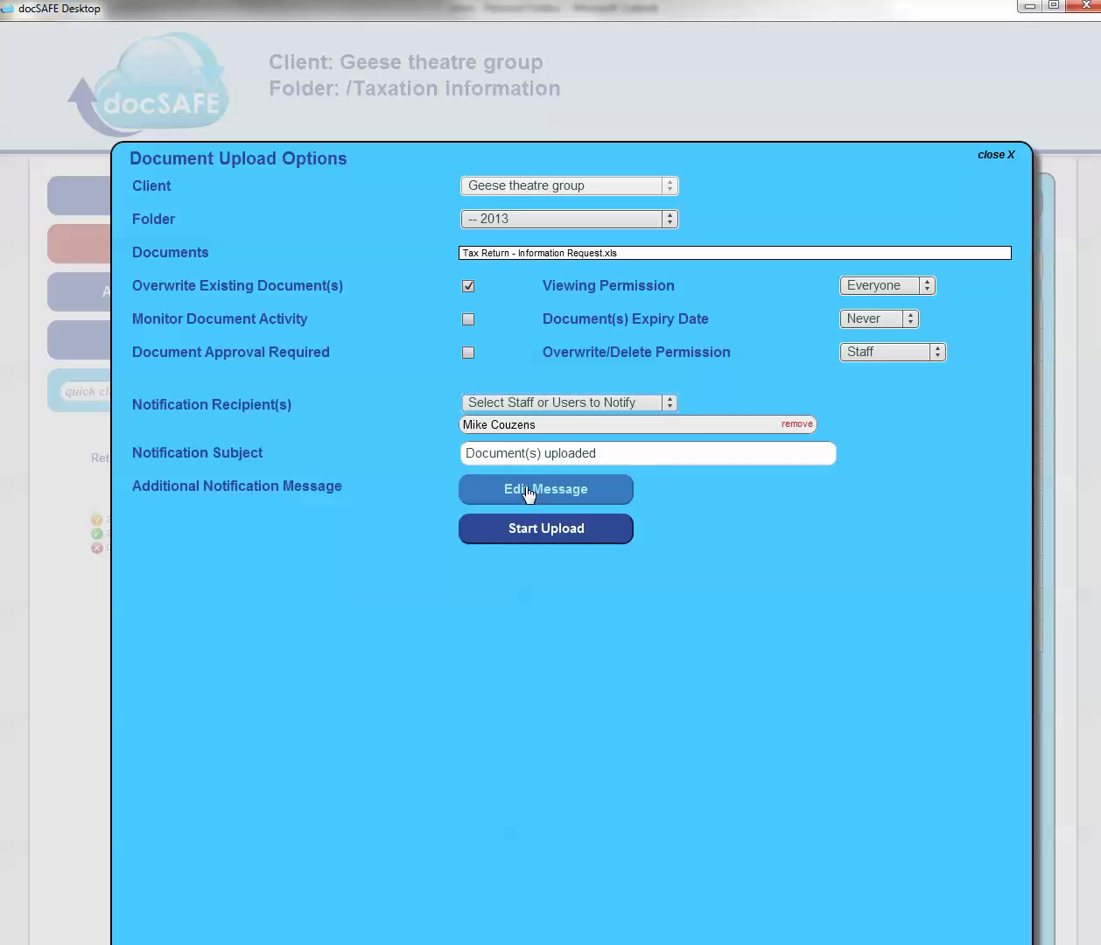
left_click(671, 405)
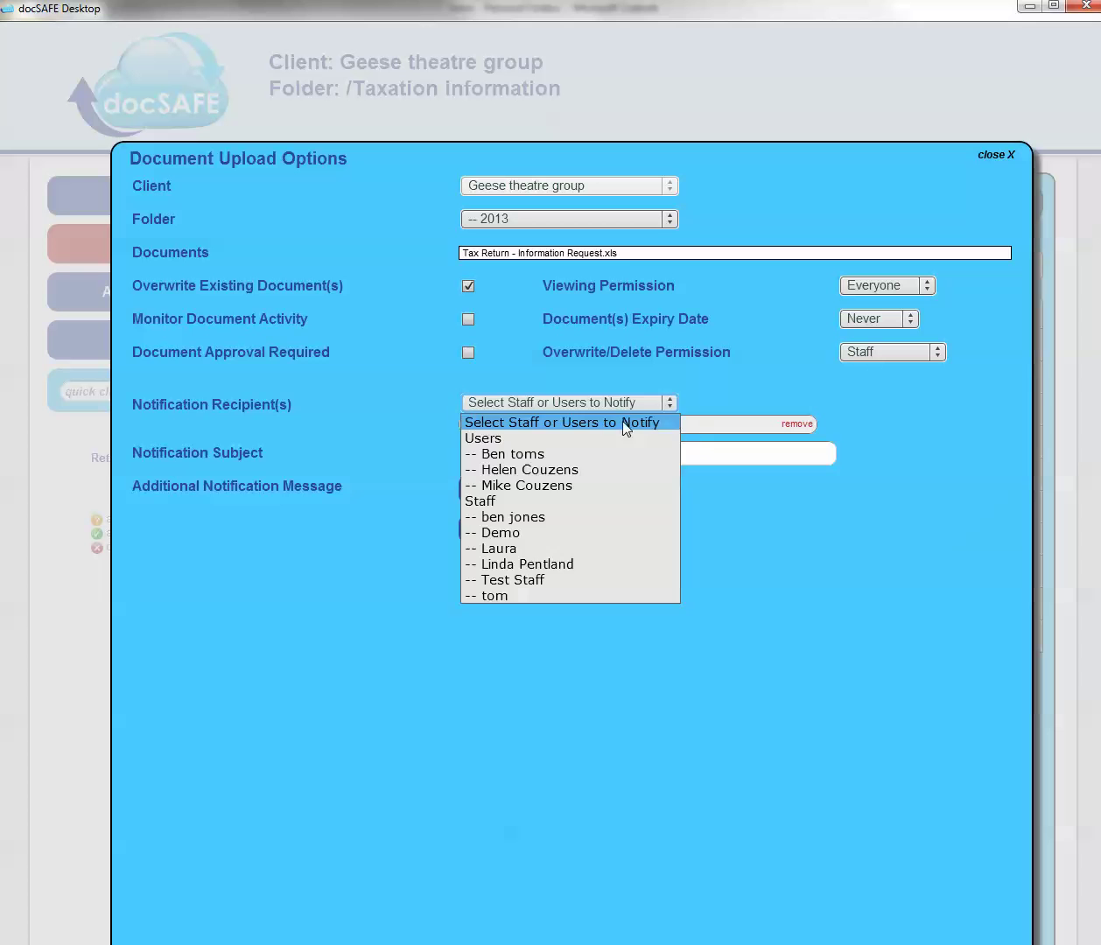
left_click(546, 469)
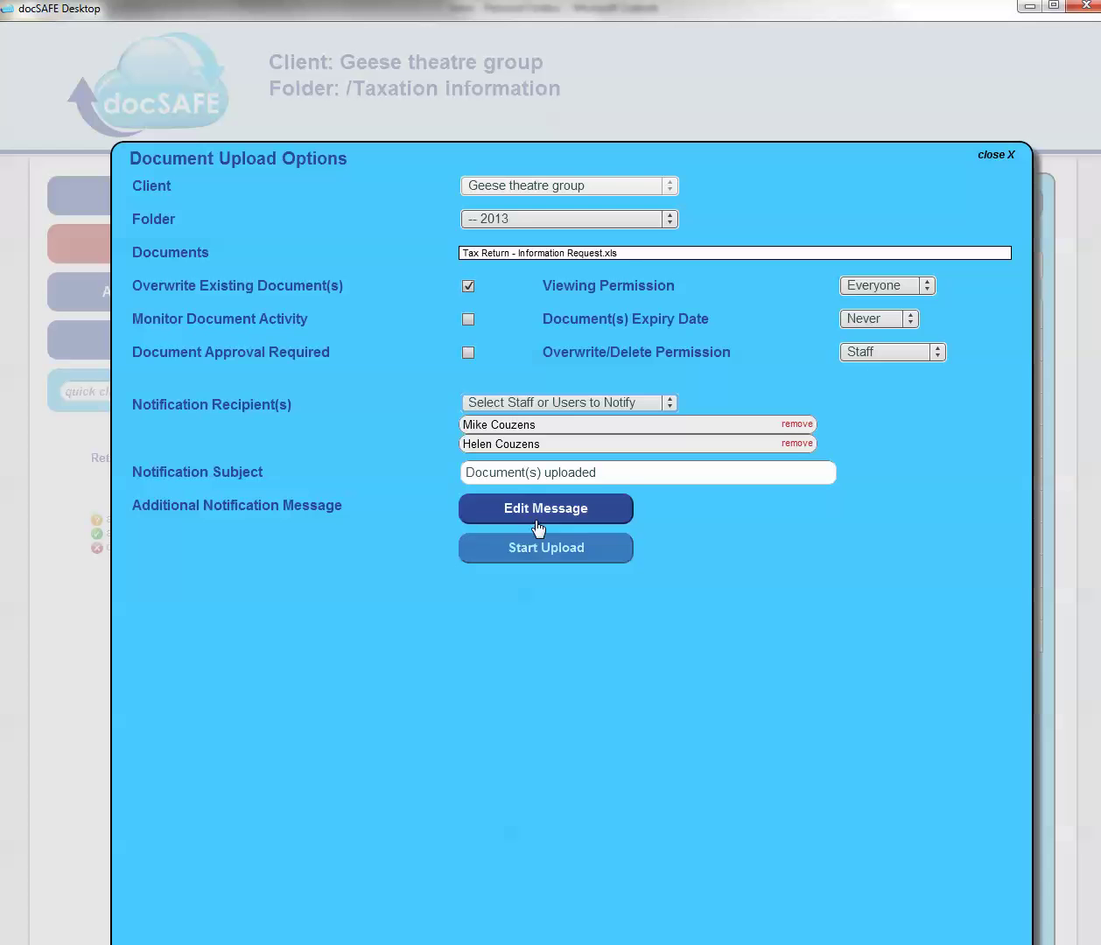
Draft the additional notification message "dakfjhsdkfjhsdfkjhsdf", discard it and close the upload options without uploading
left_click(537, 517)
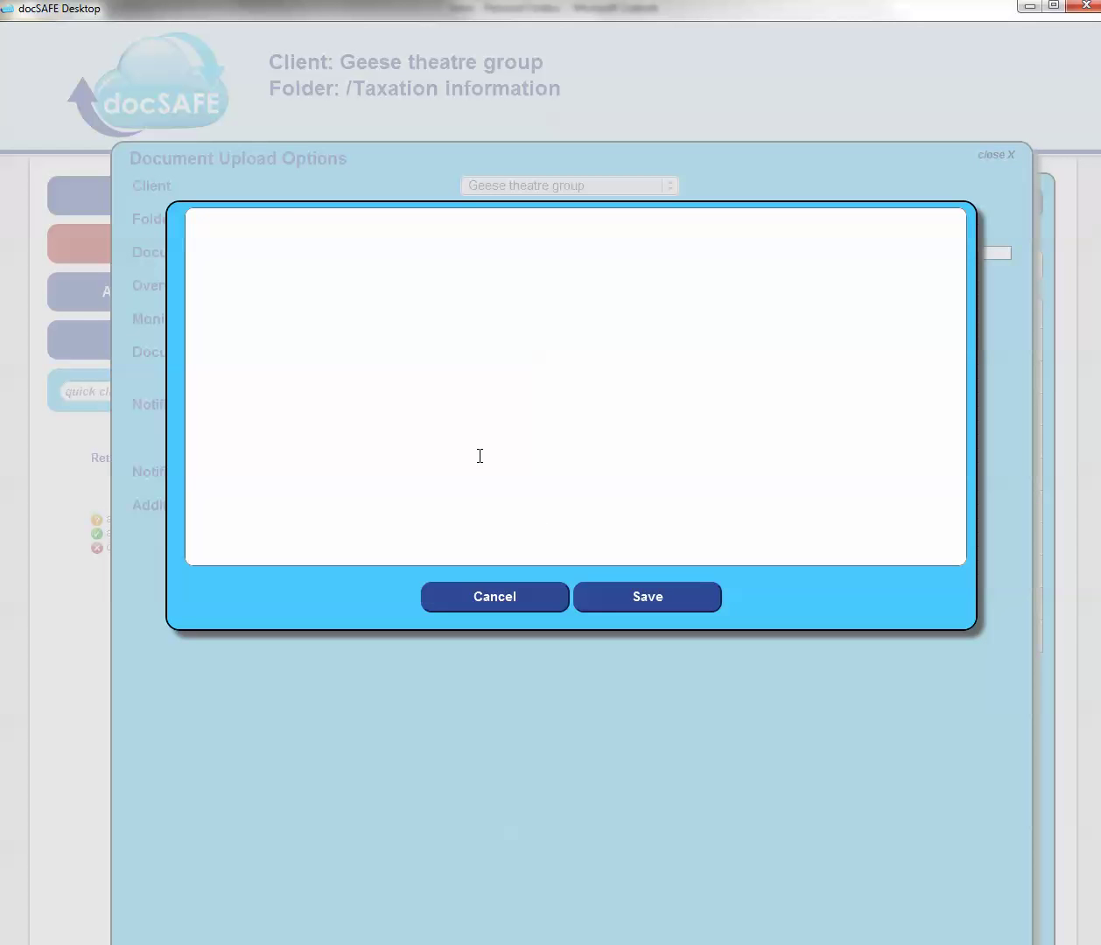
left_click(250, 239)
type("dakfjhsdkfjhsdfkjhsdf")
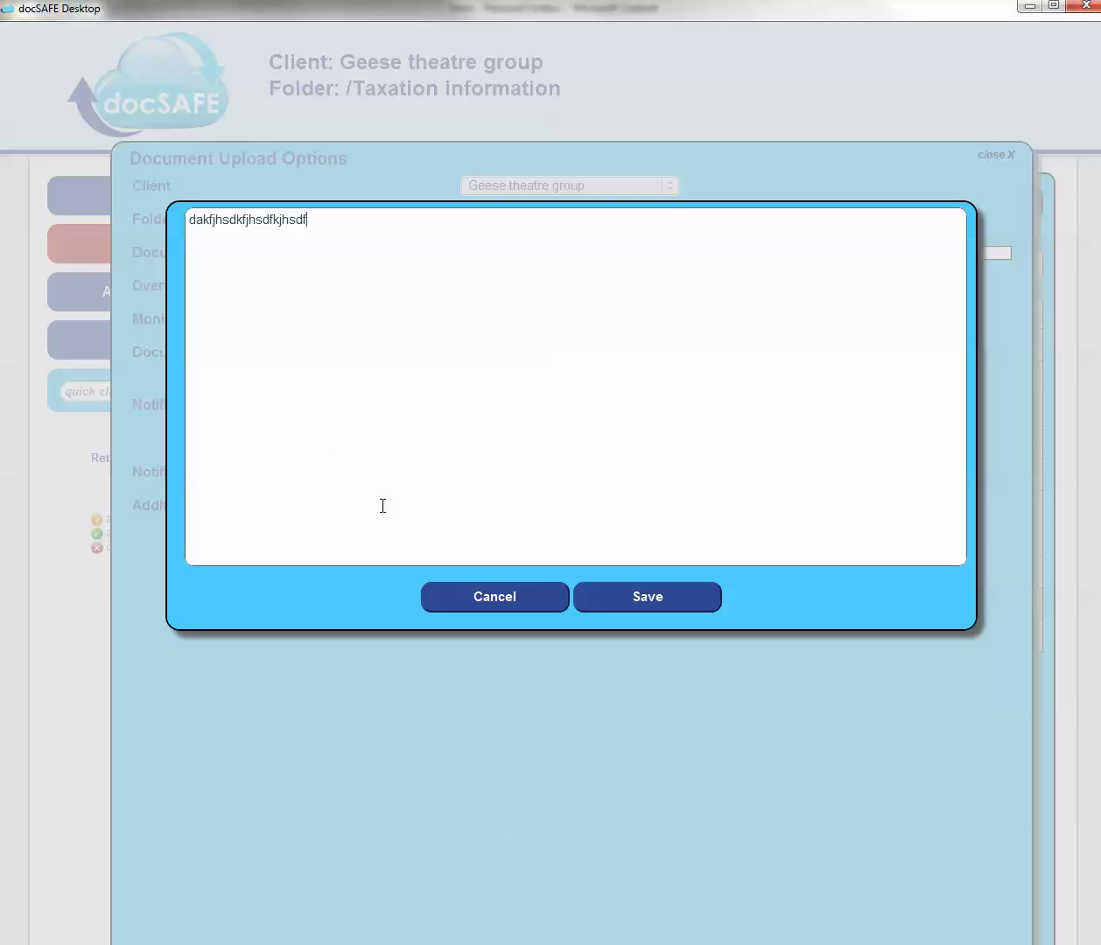
left_click(494, 598)
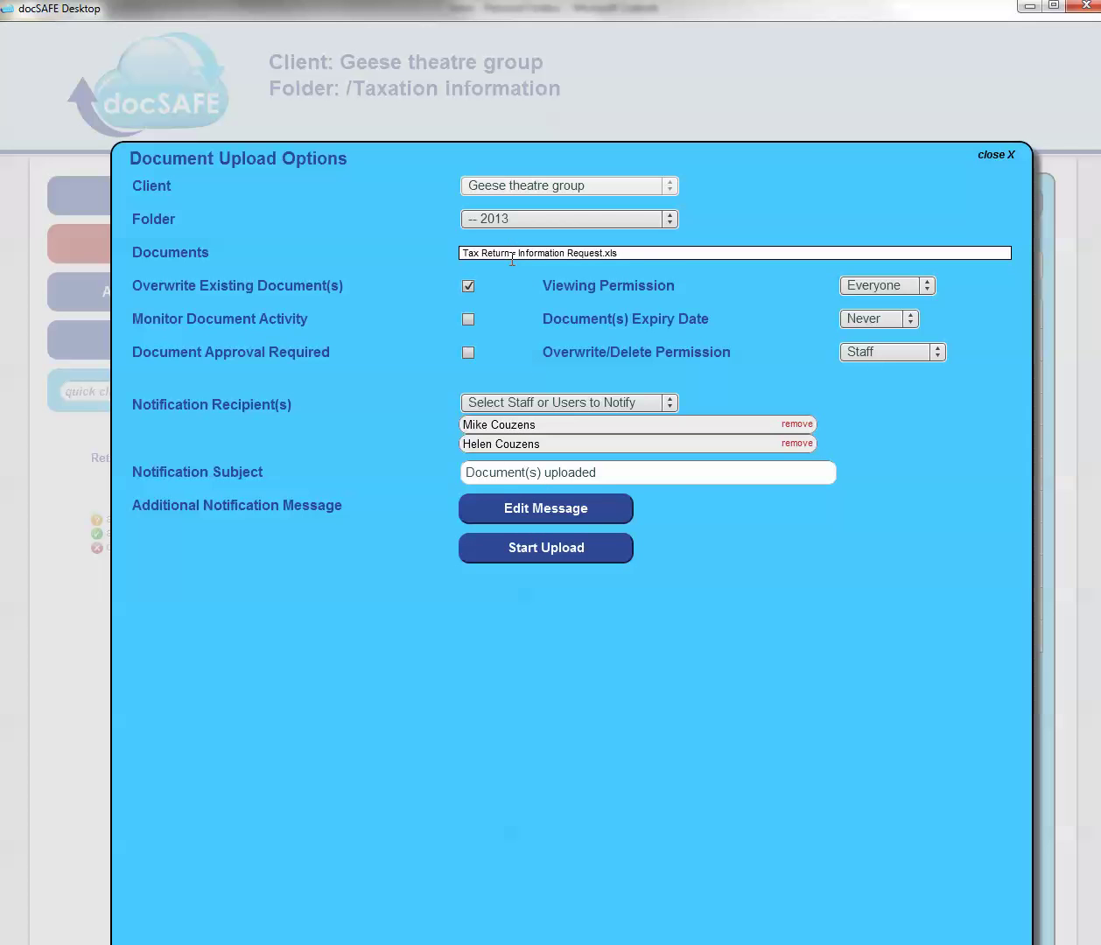
left_click(1011, 157)
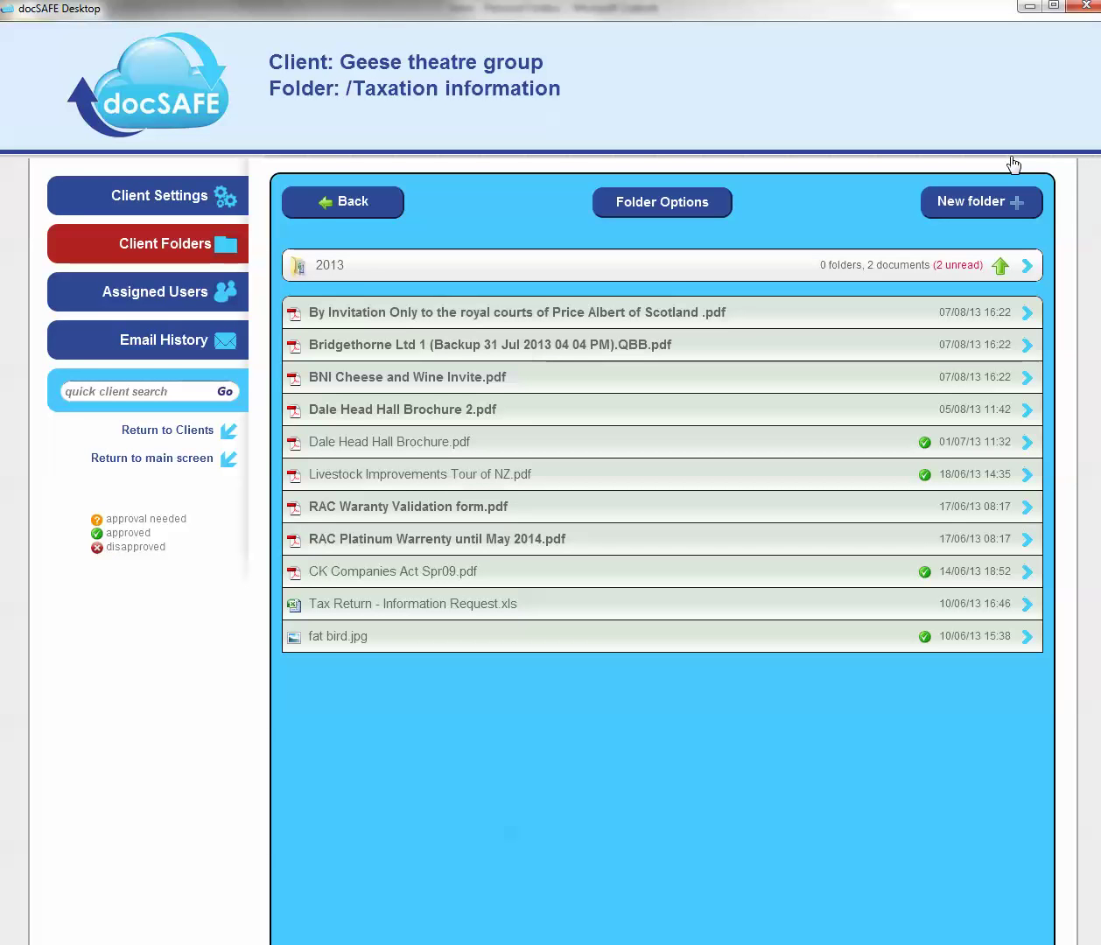
Open the file selection for uploading to the Accounting information folder through its folder options, and cancel it
left_click(333, 208)
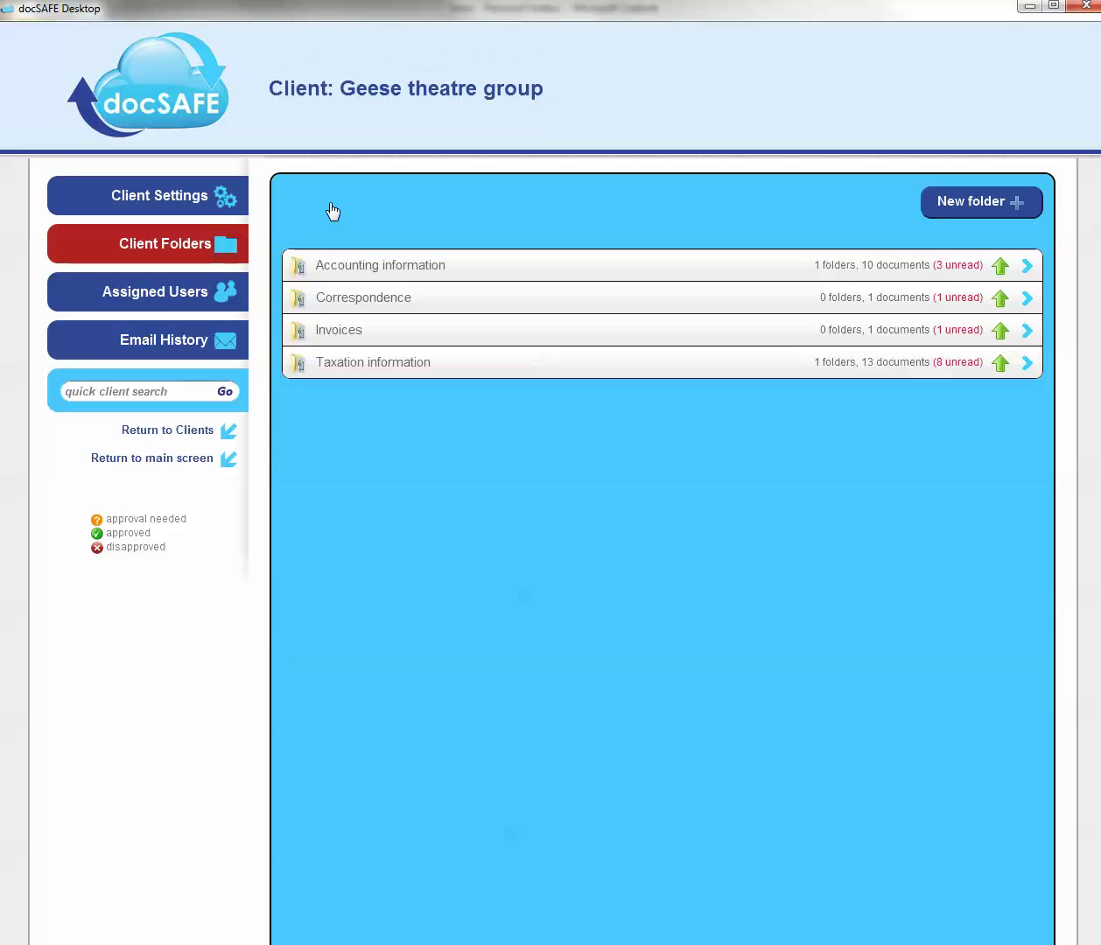
left_click(1027, 267)
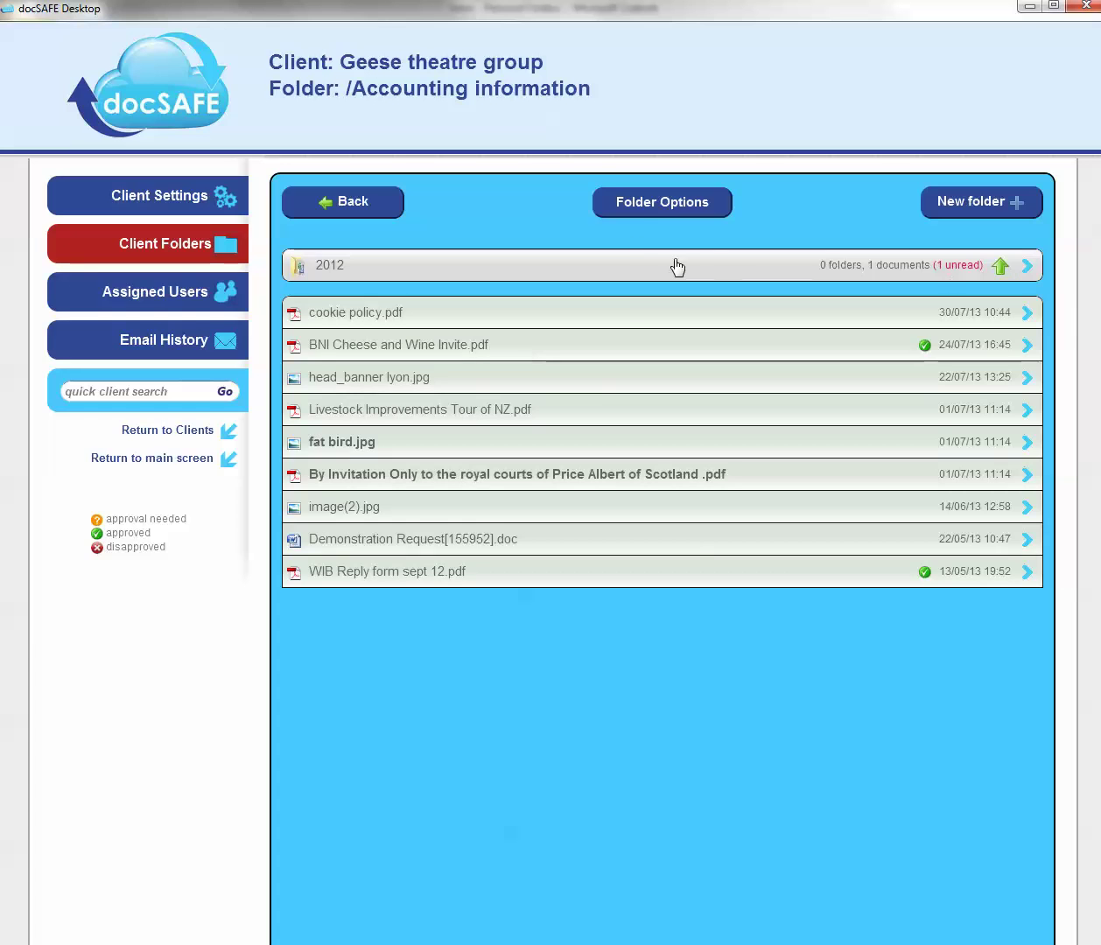
left_click(639, 208)
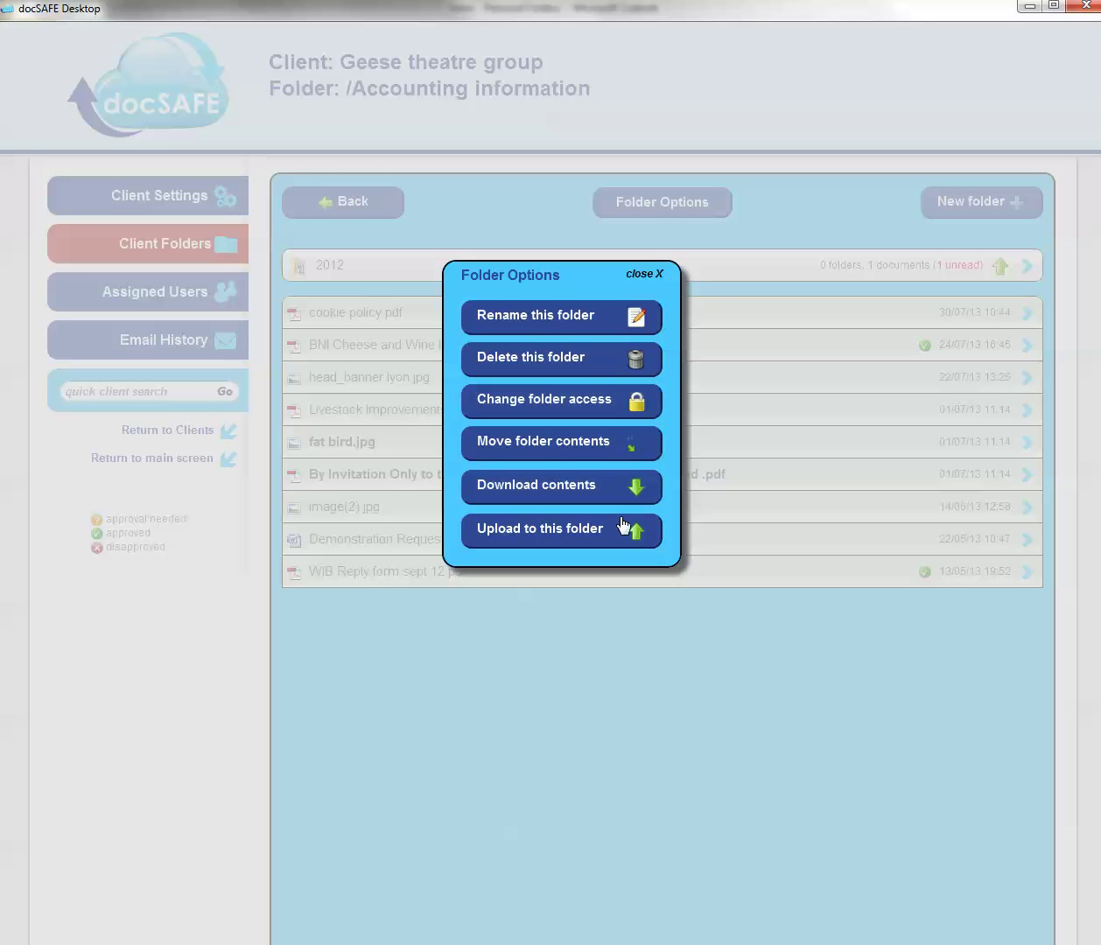
left_click(588, 539)
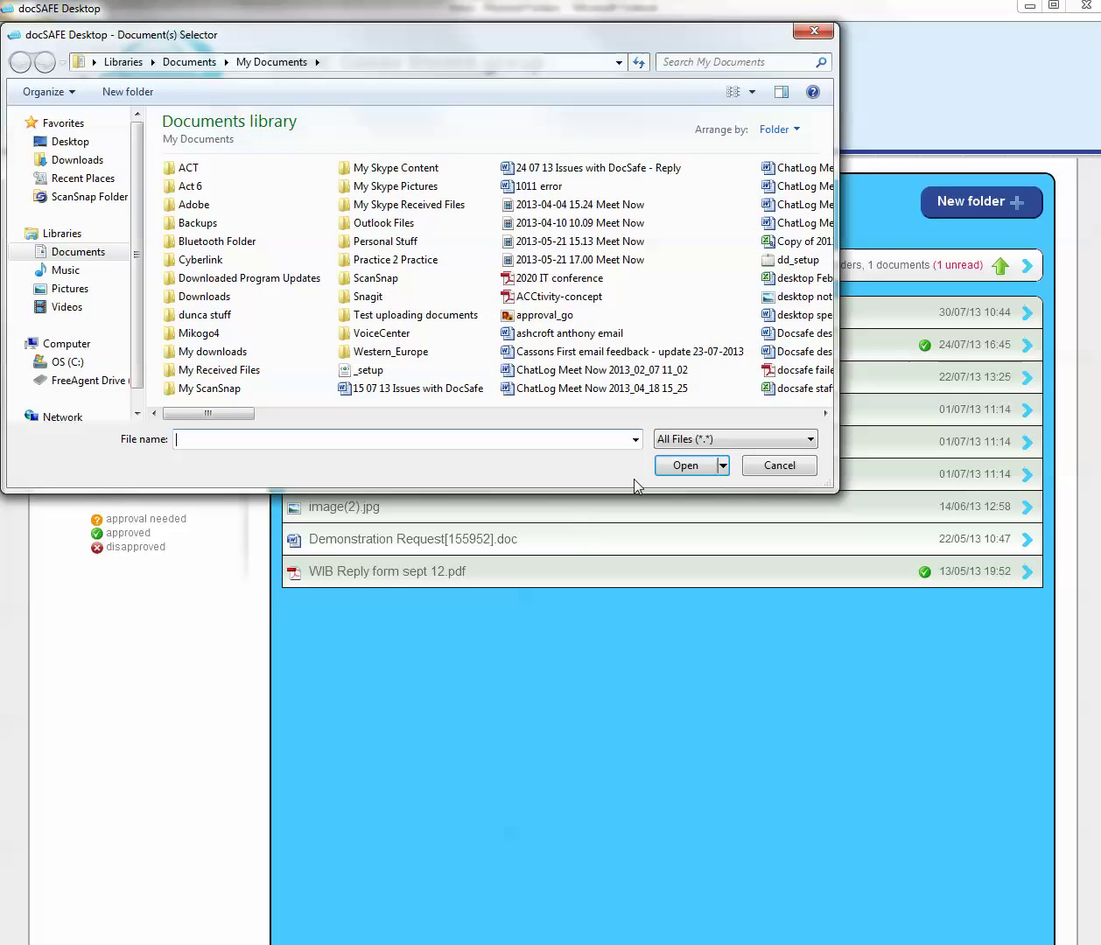
left_click(812, 33)
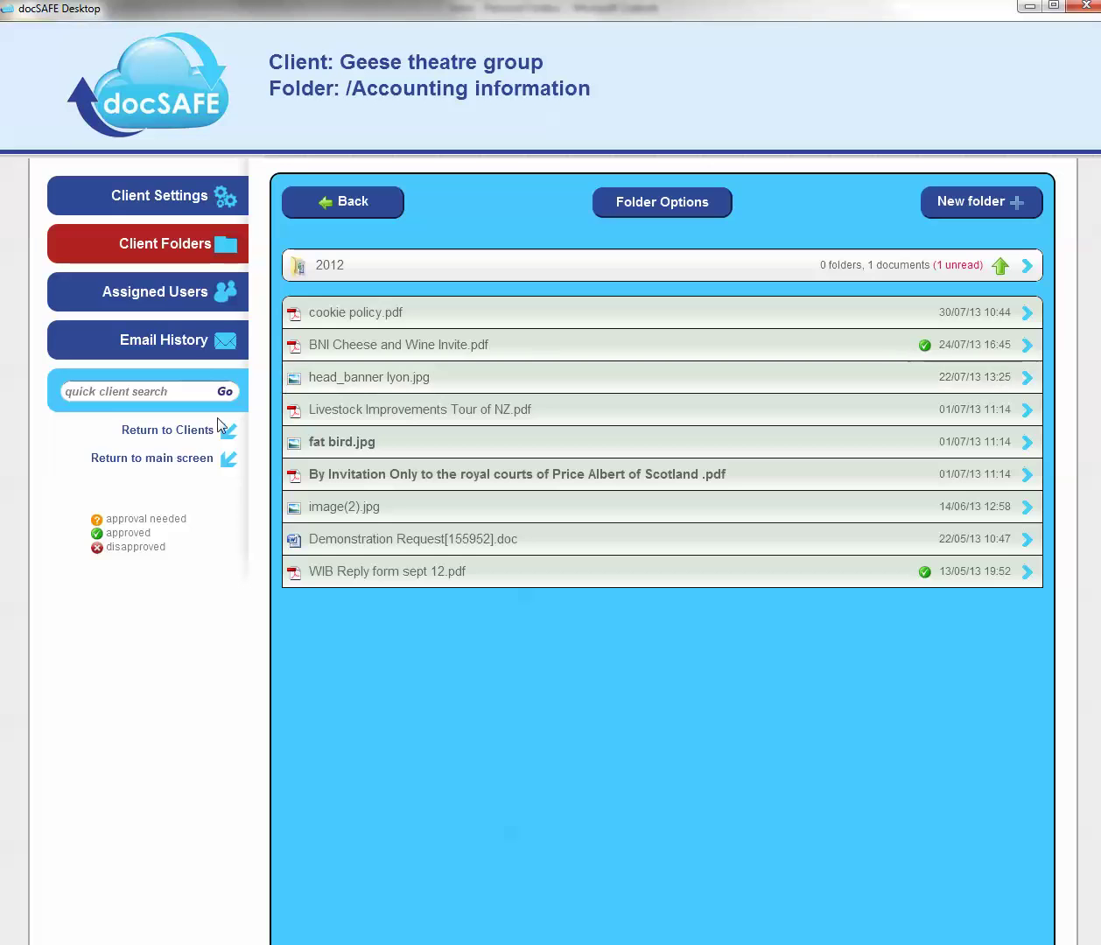
Return to the main screen and run a quick client search for "geese"
left_click(158, 460)
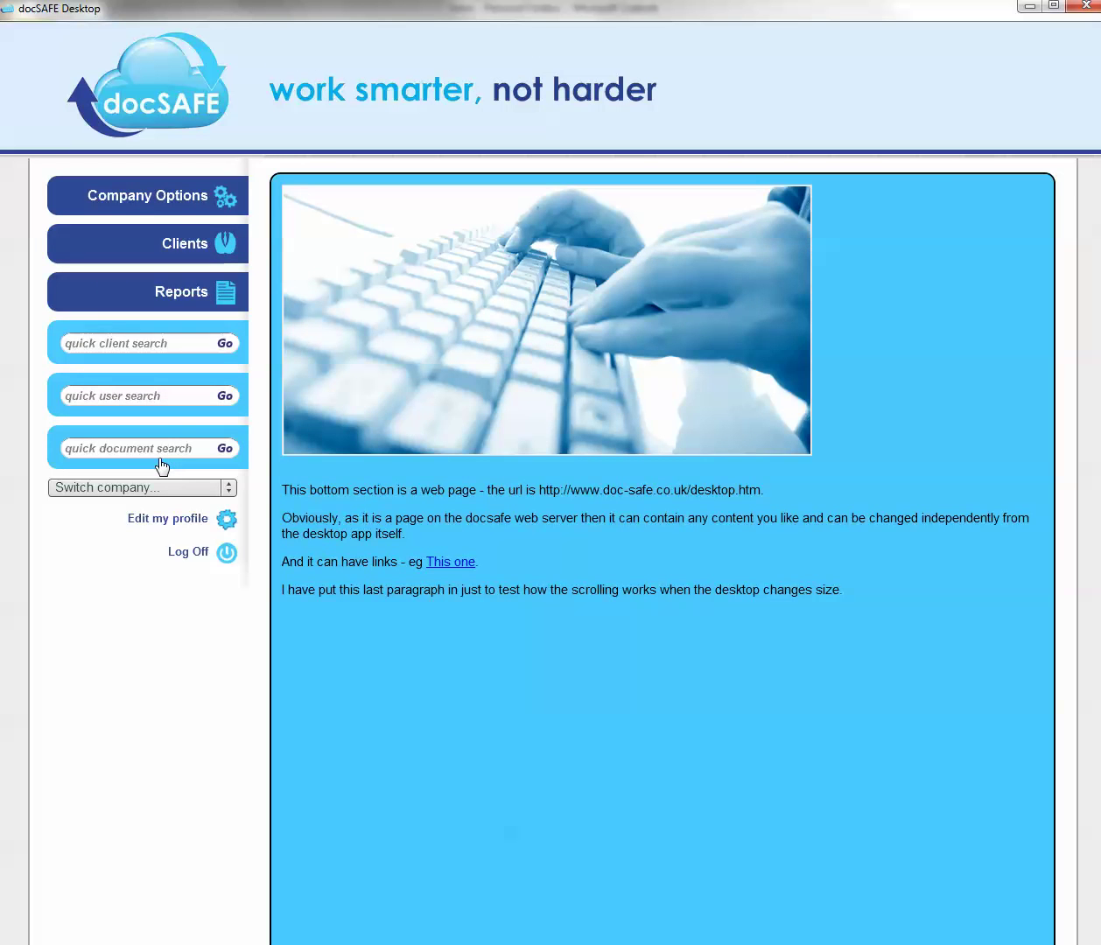
left_click(173, 249)
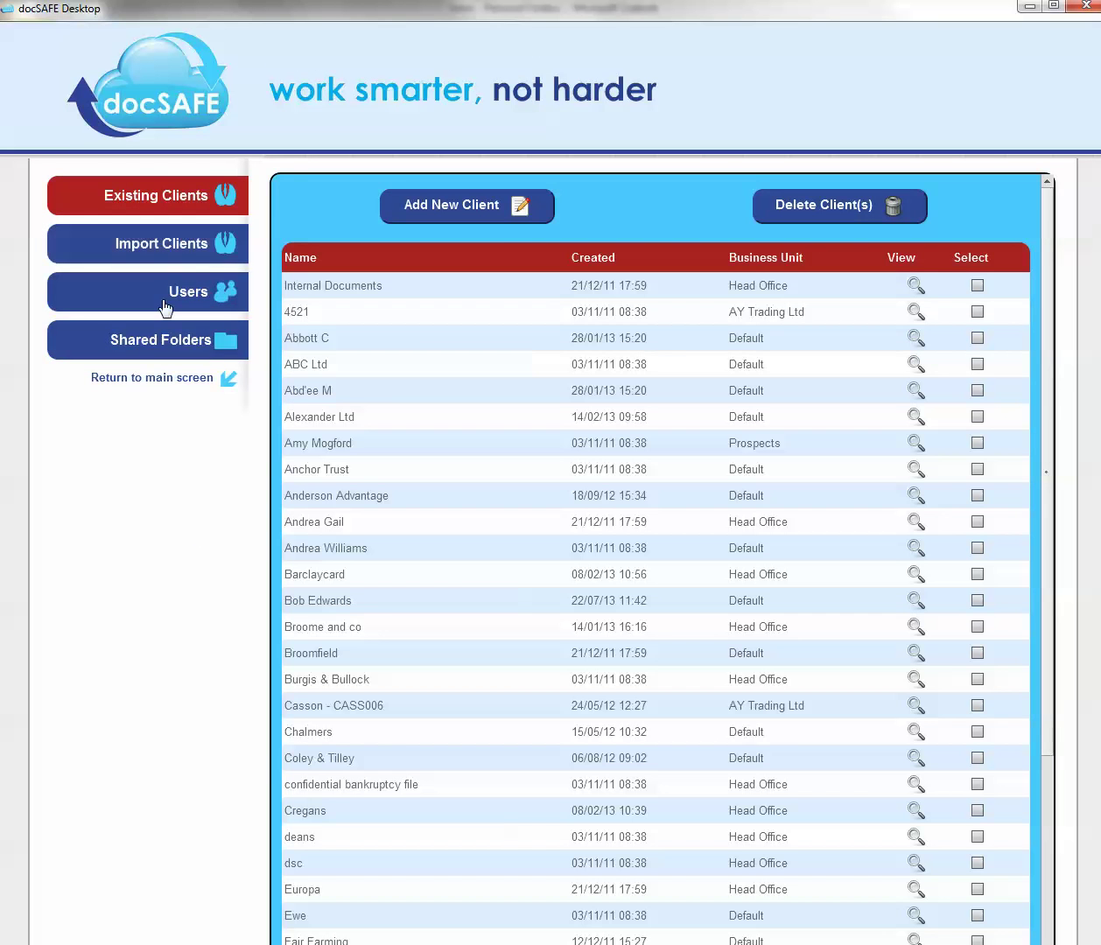
left_click(150, 382)
left_click(162, 344)
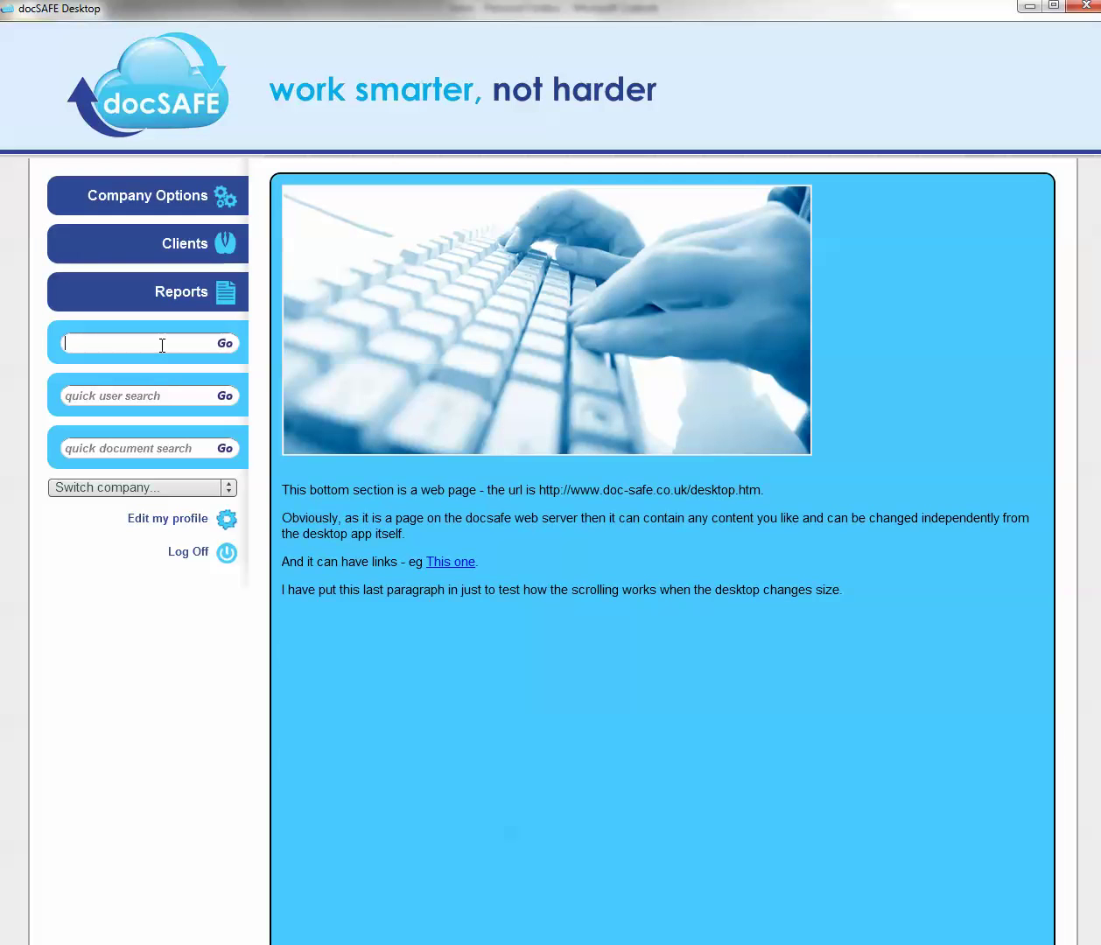
type("geese")
key("Return")
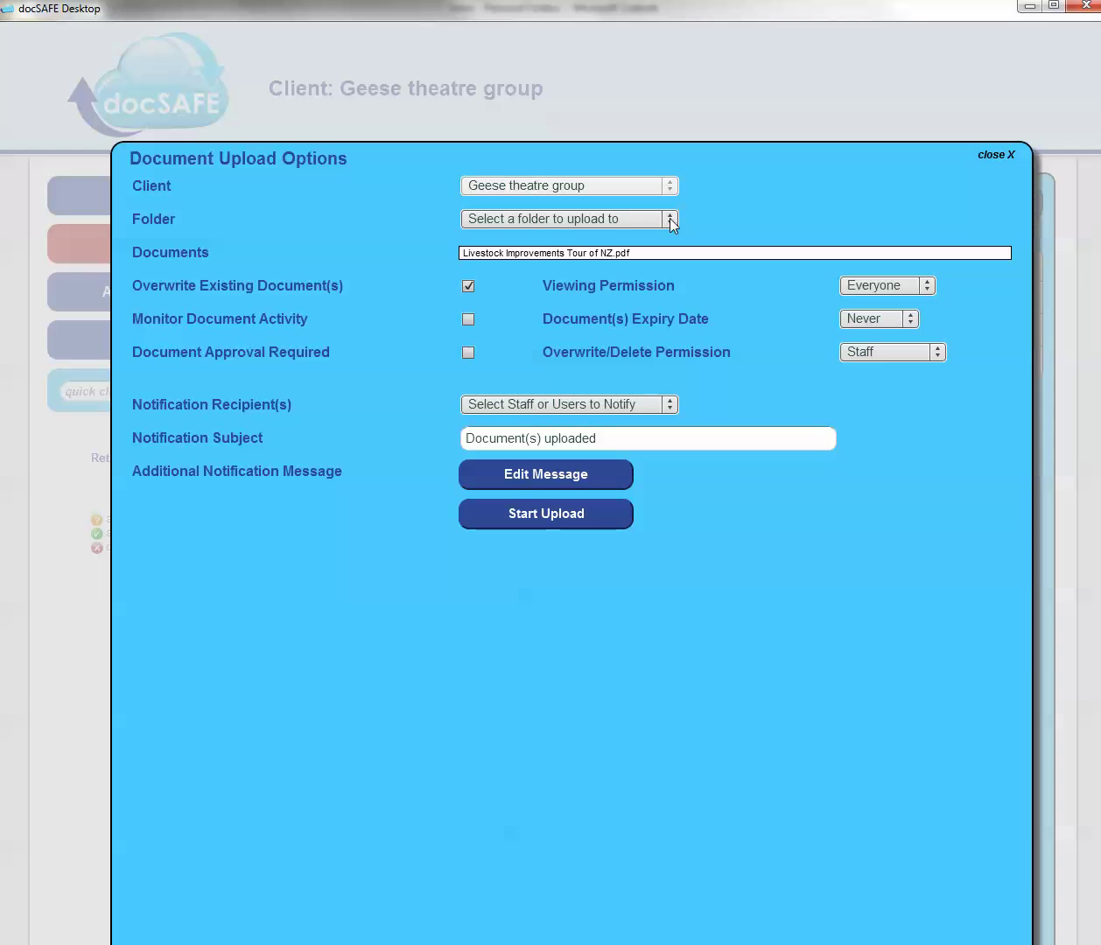
View the destination folder choices for uploading Livestock Improvements Tour of NZ.pdf, and close the upload options without uploading
left_click(671, 219)
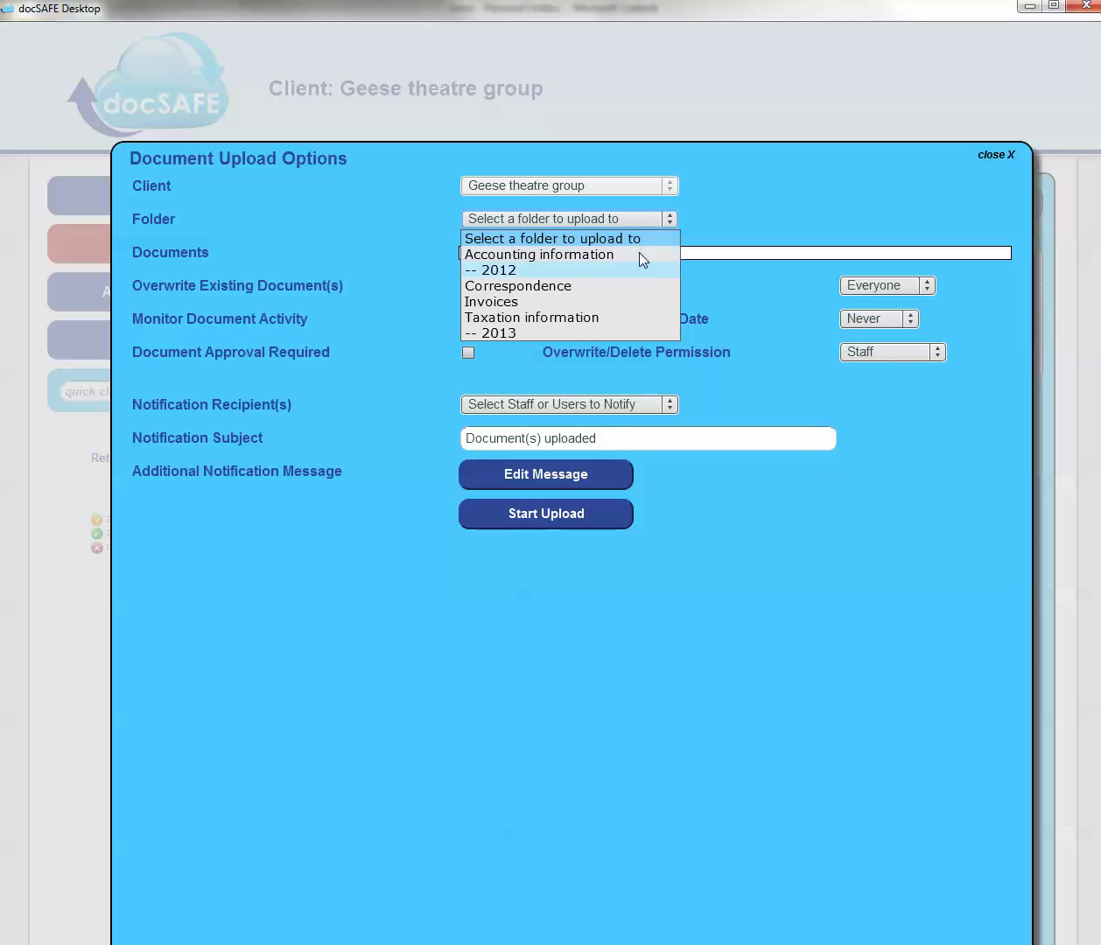
left_click(734, 222)
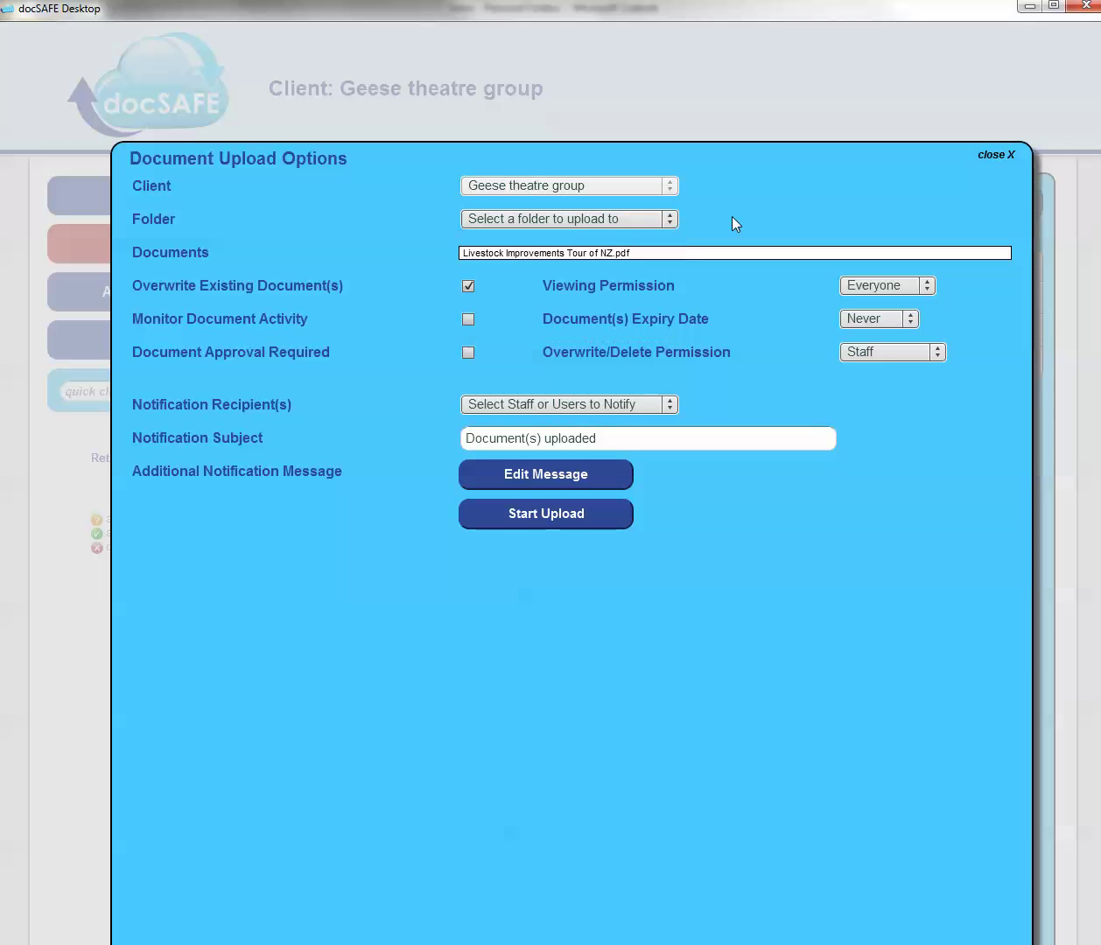
left_click(1011, 156)
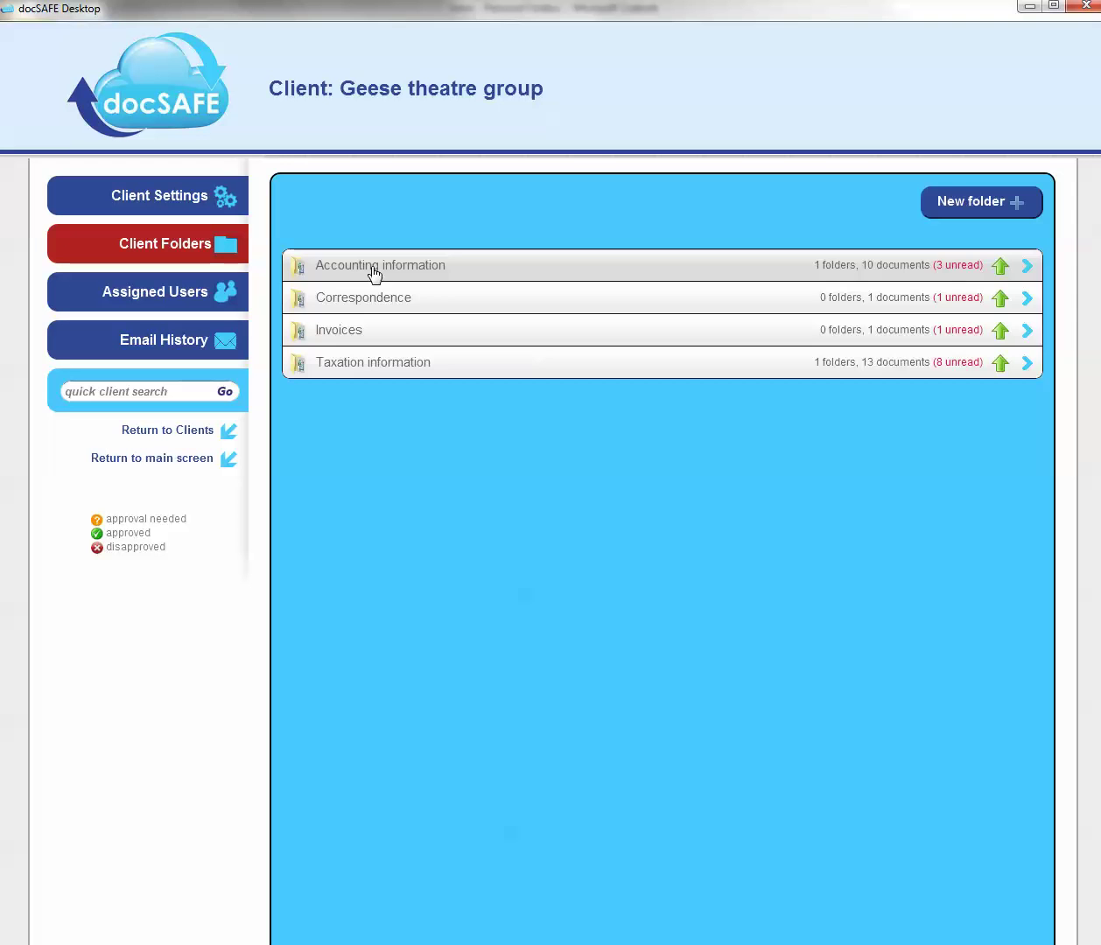
Open the Taxation information folder, add Livestock Improvements Tour of NZ.pdf to it for upload, and close the upload options without uploading
left_click(355, 363)
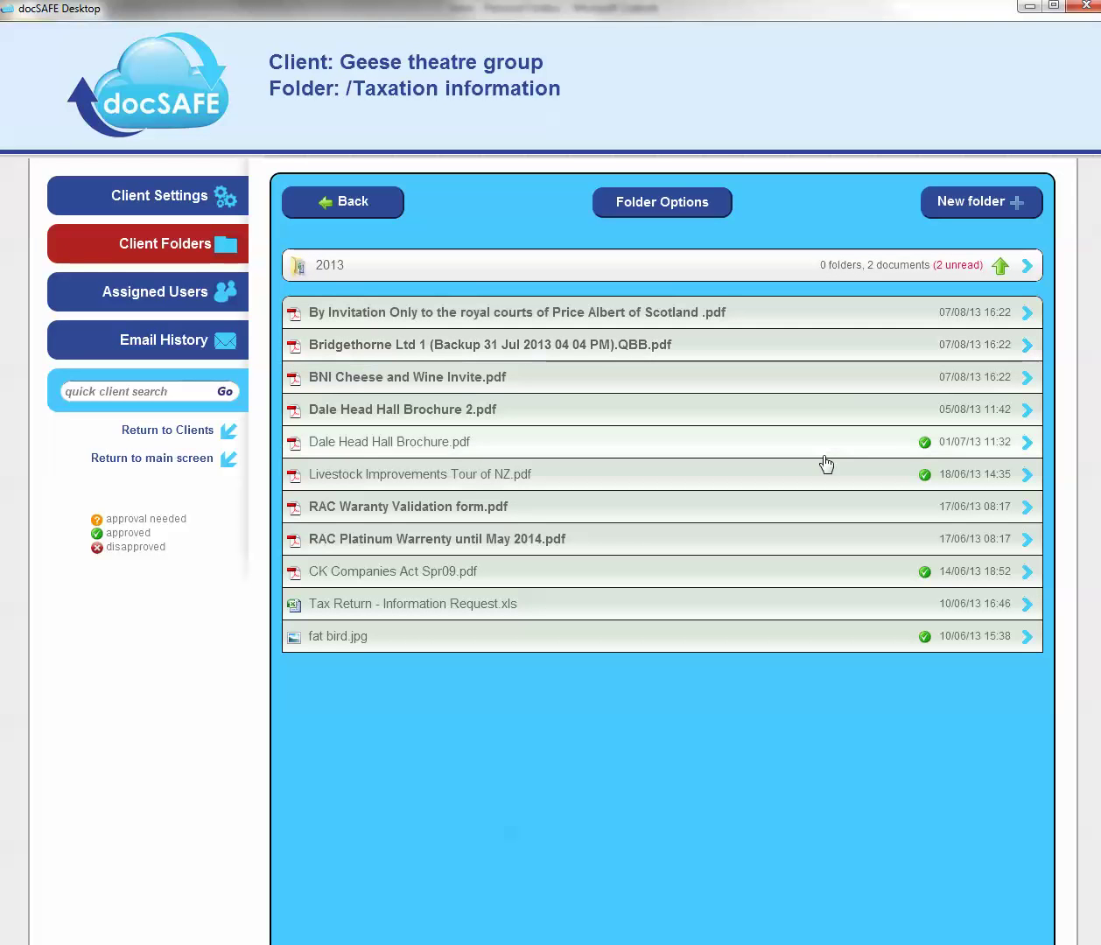
left_click_drag(1100, 560, 514, 553)
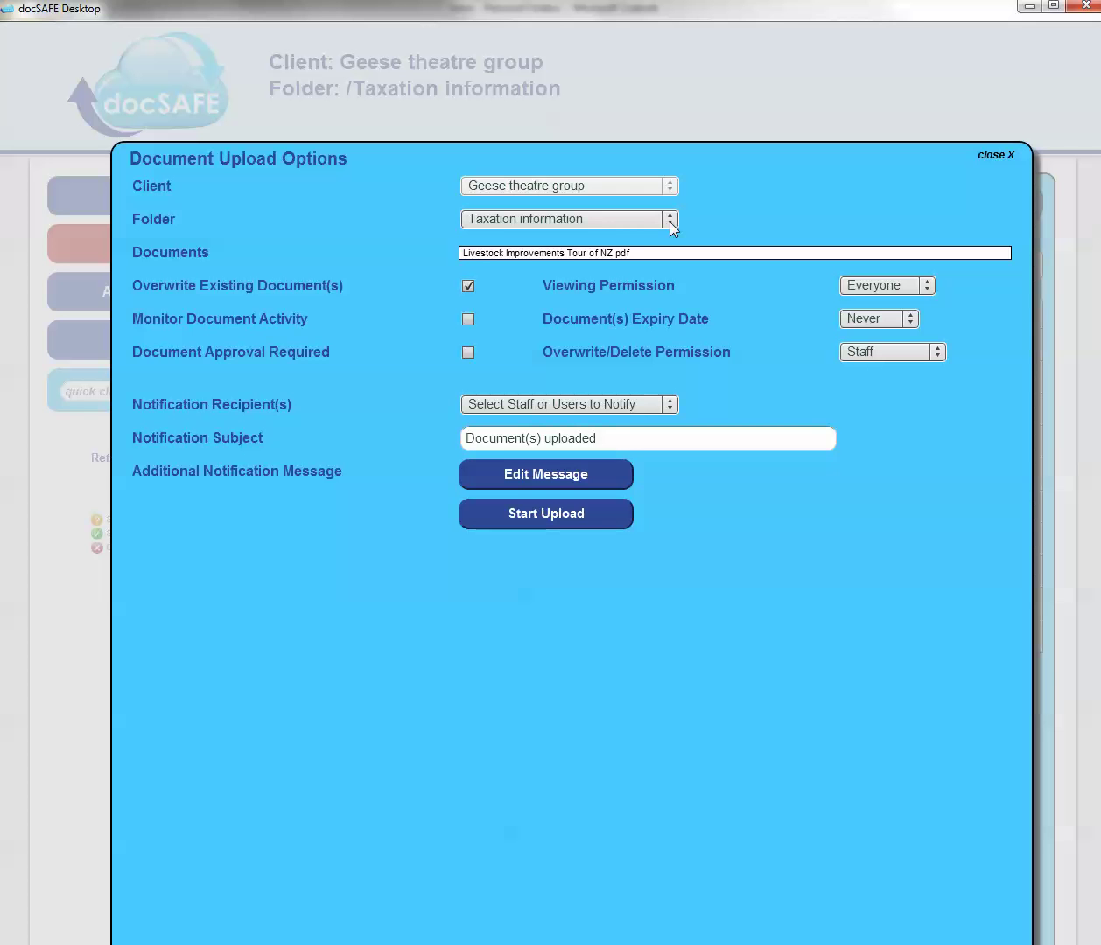
left_click(1011, 156)
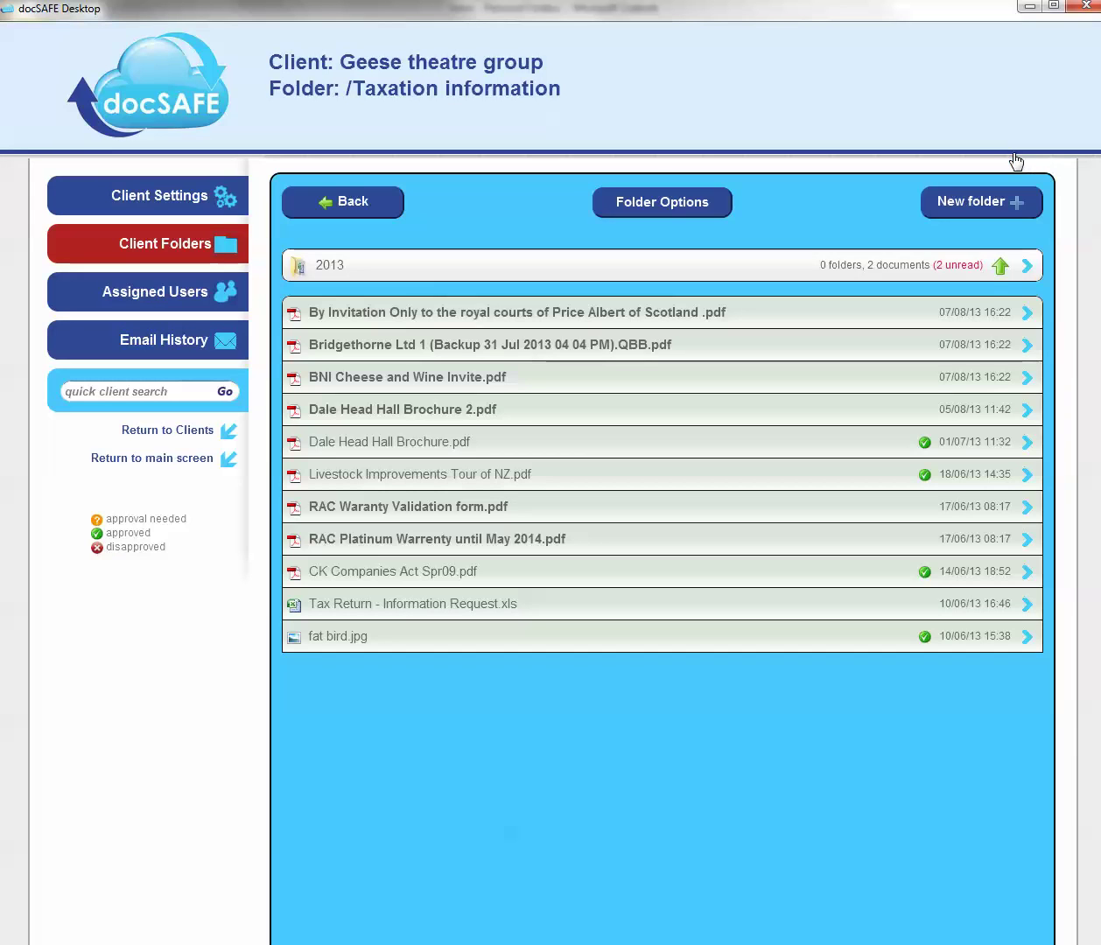
left_click(1001, 266)
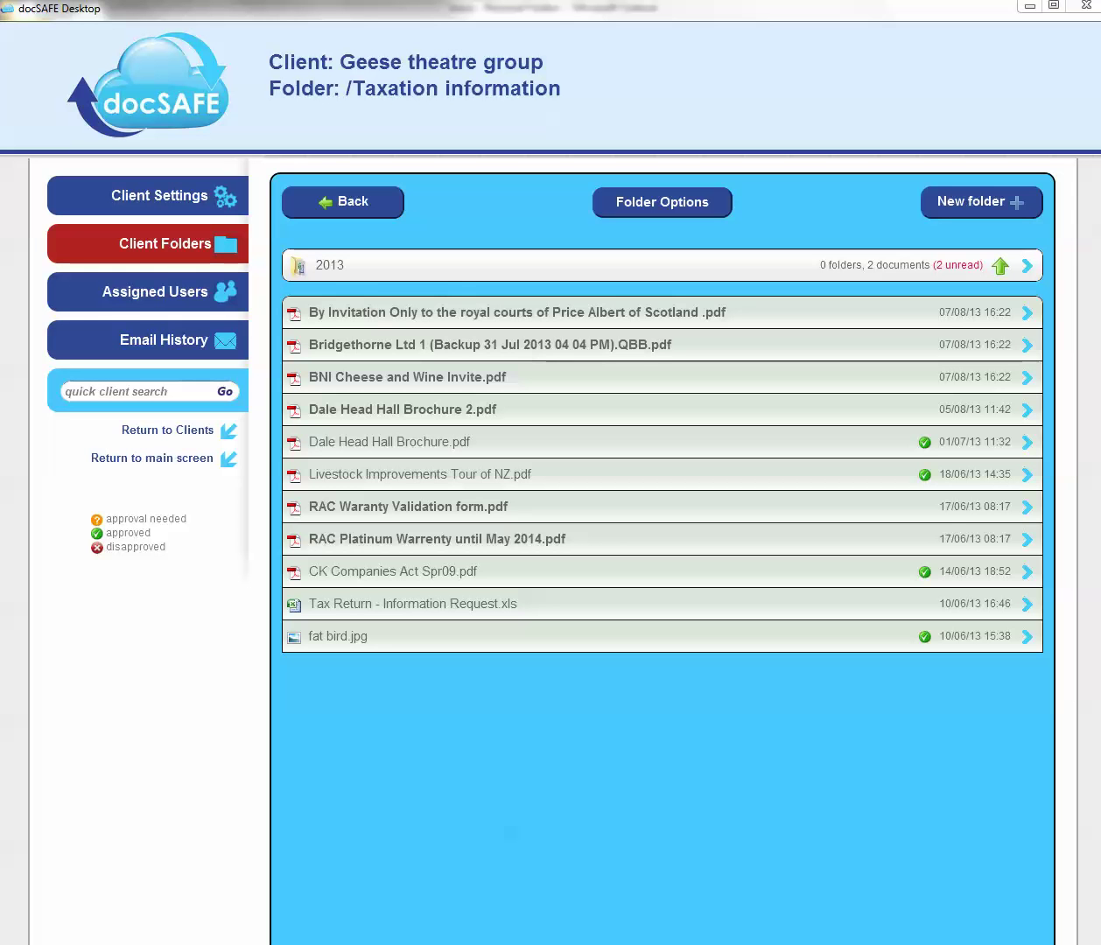
Send Tax Return - Information Request from the Test uploading documents folder to docSAFE Desktop, and close the upload options without uploading
left_click_drag(1100, 475, 685, 261)
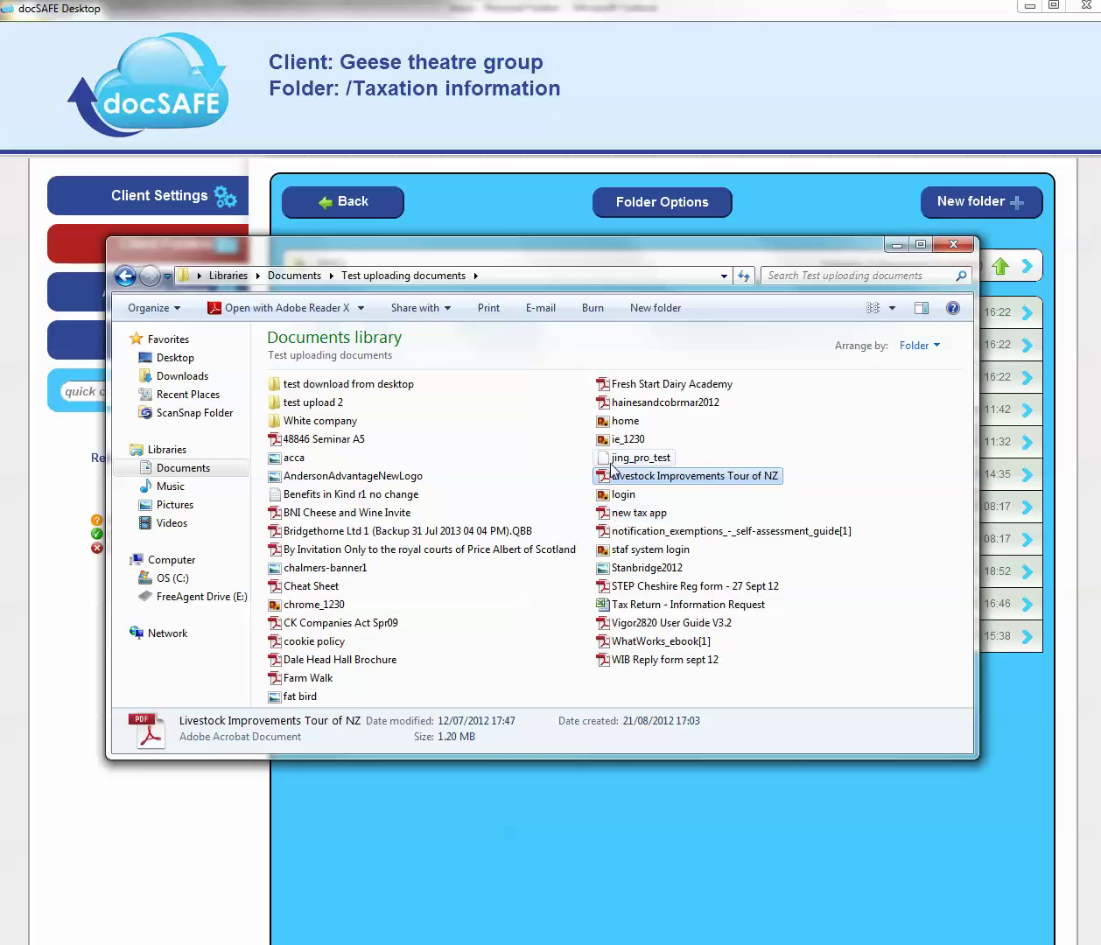
left_click(604, 604)
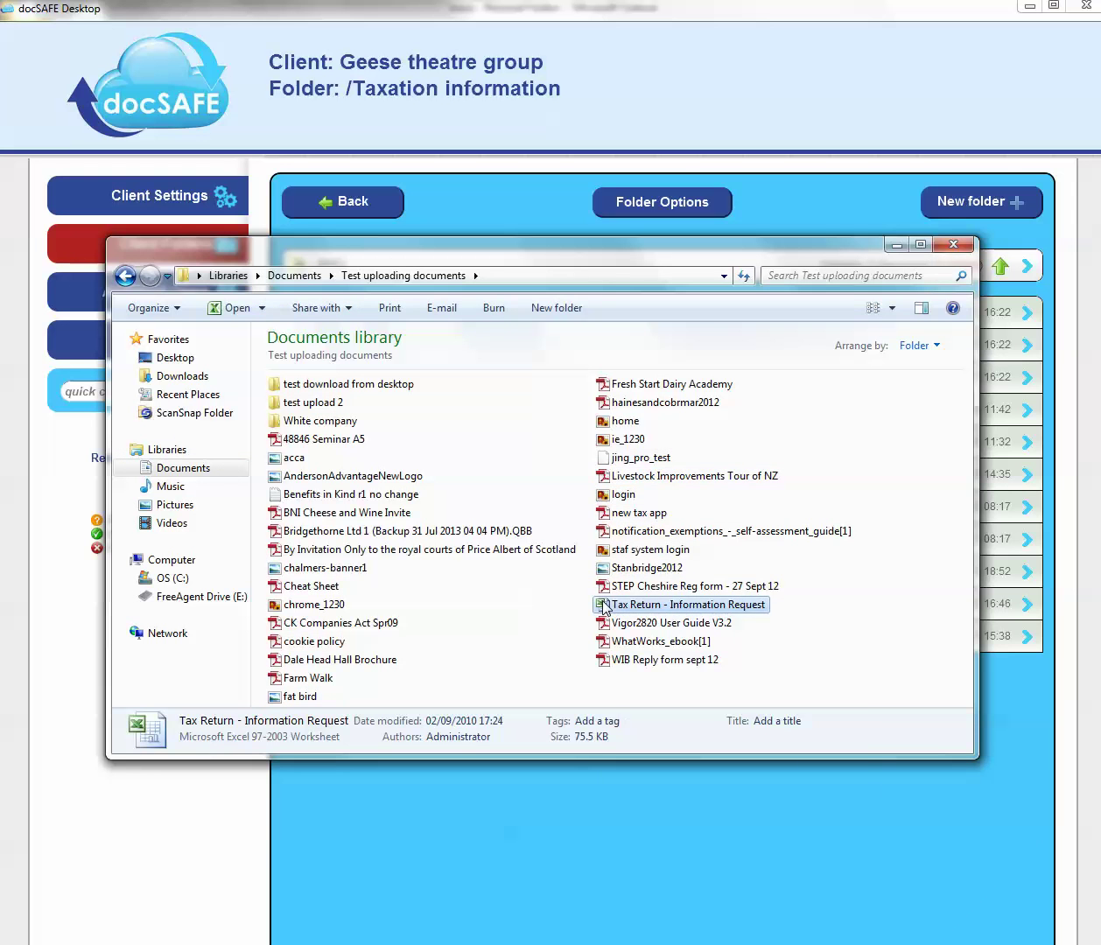
right_click(603, 604)
mouse_move(651, 794)
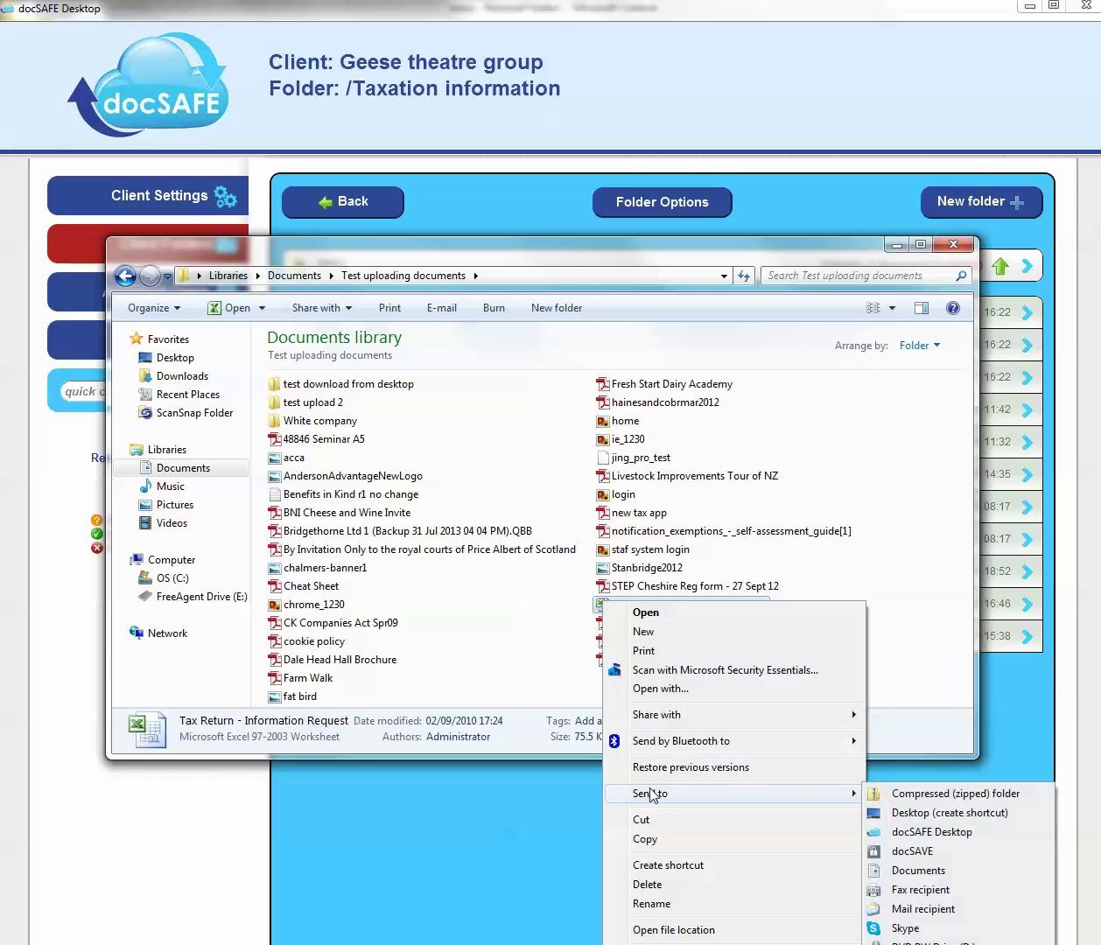
left_click(943, 837)
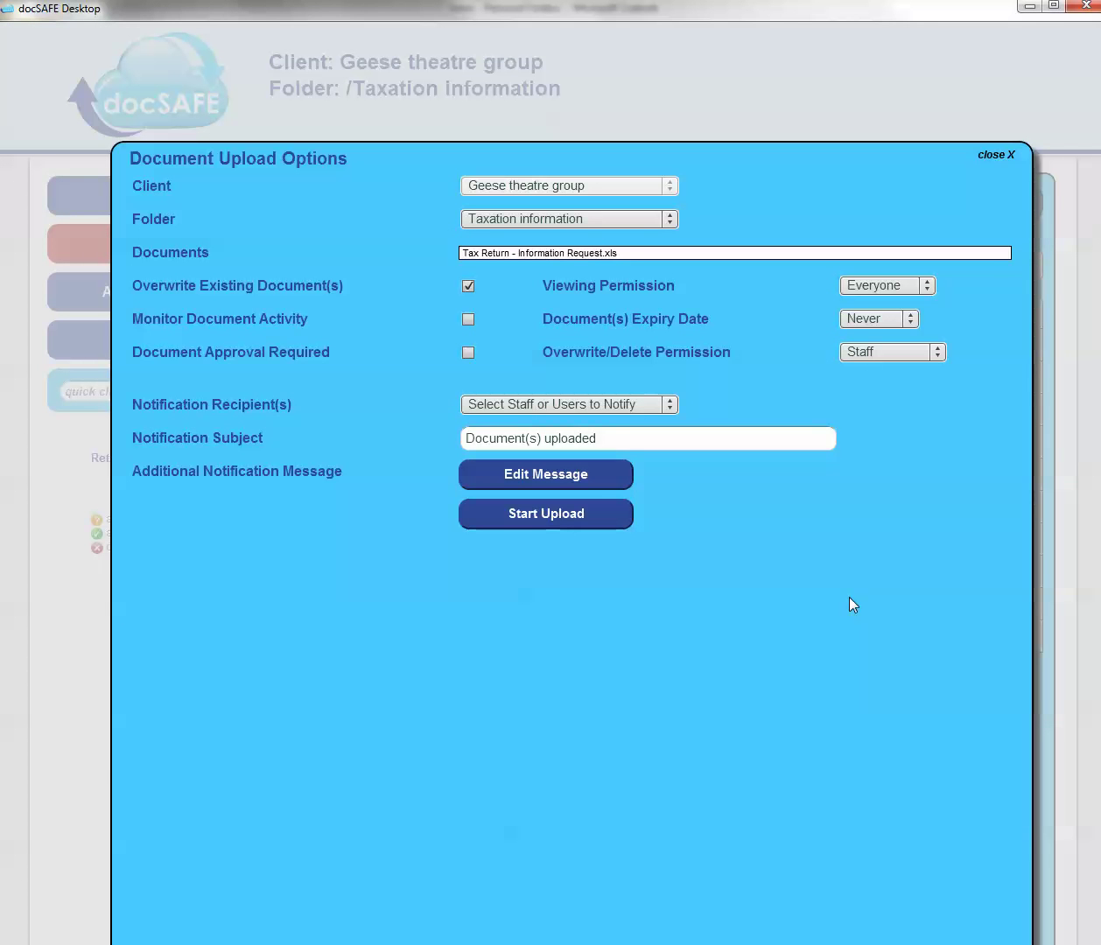
left_click(1012, 158)
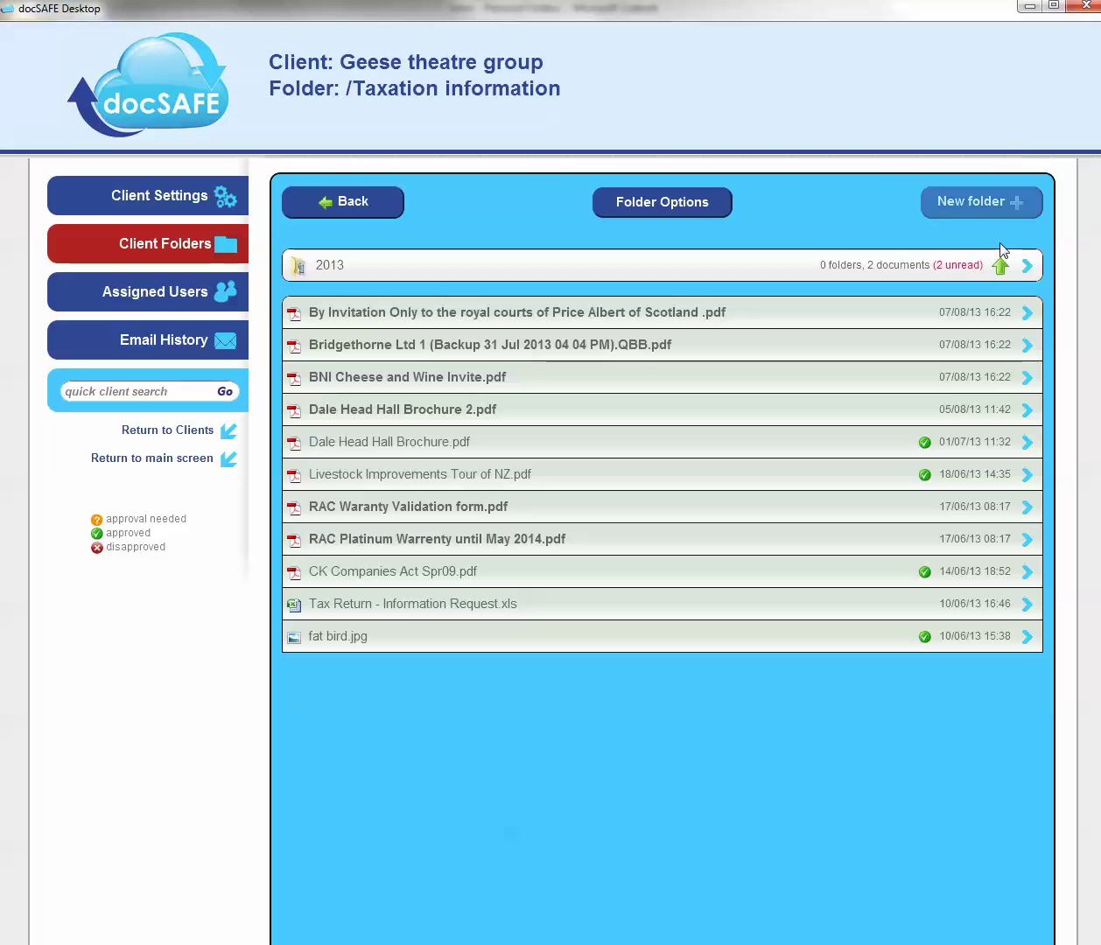